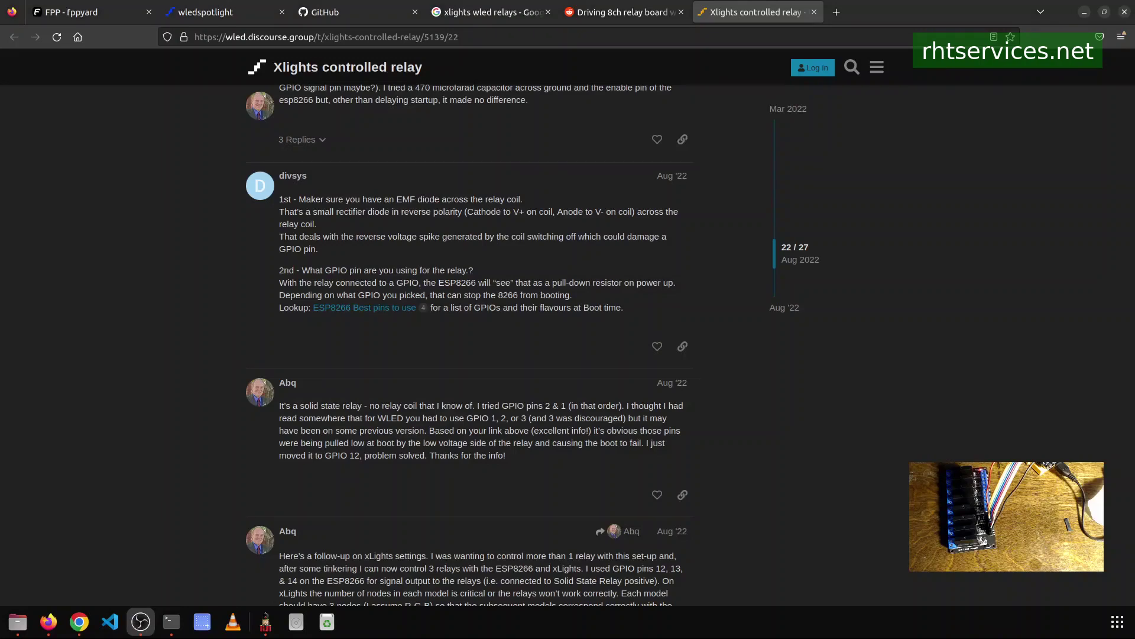
Zoom the 'Xlights controlled relay' forum thread in Firefox to make the relay replies easier to read.
{"action": "left_click", "coordinate": [1053, 410]}
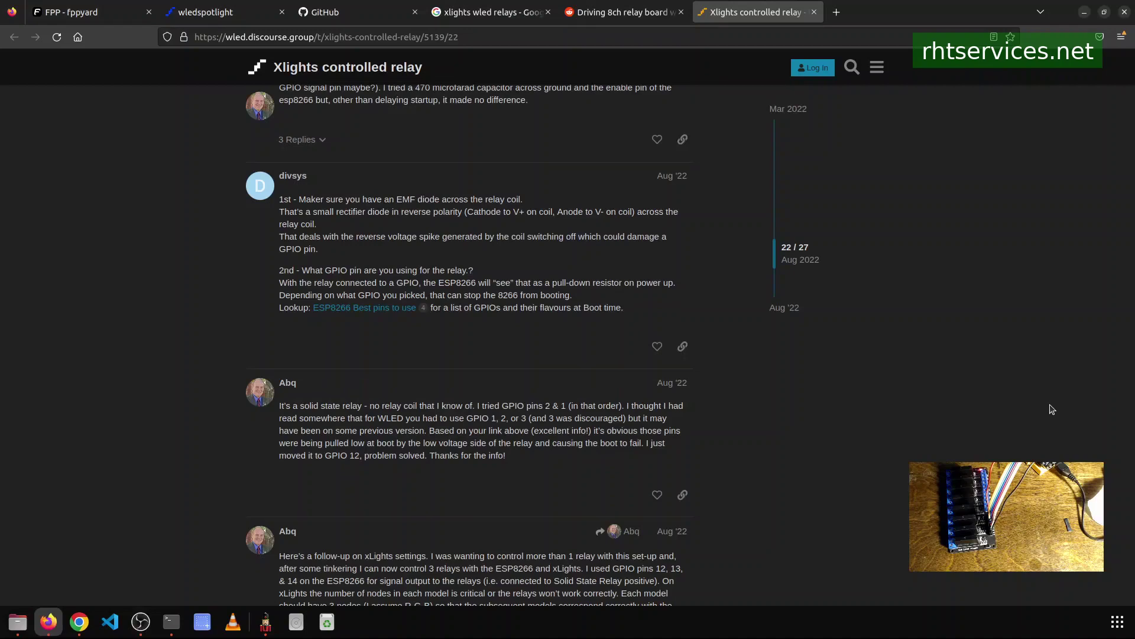
{"action": "key", "text": "ctrl+plus"}
{"action": "key", "text": "ctrl+plus"}
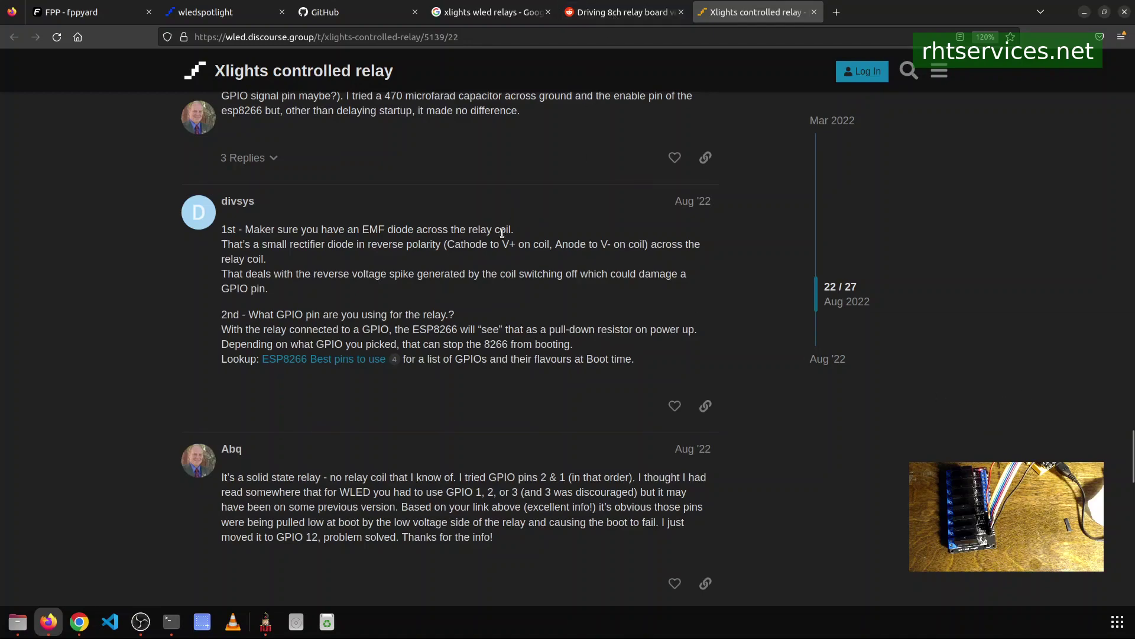
{"action": "left_click", "coordinate": [660, 14]}
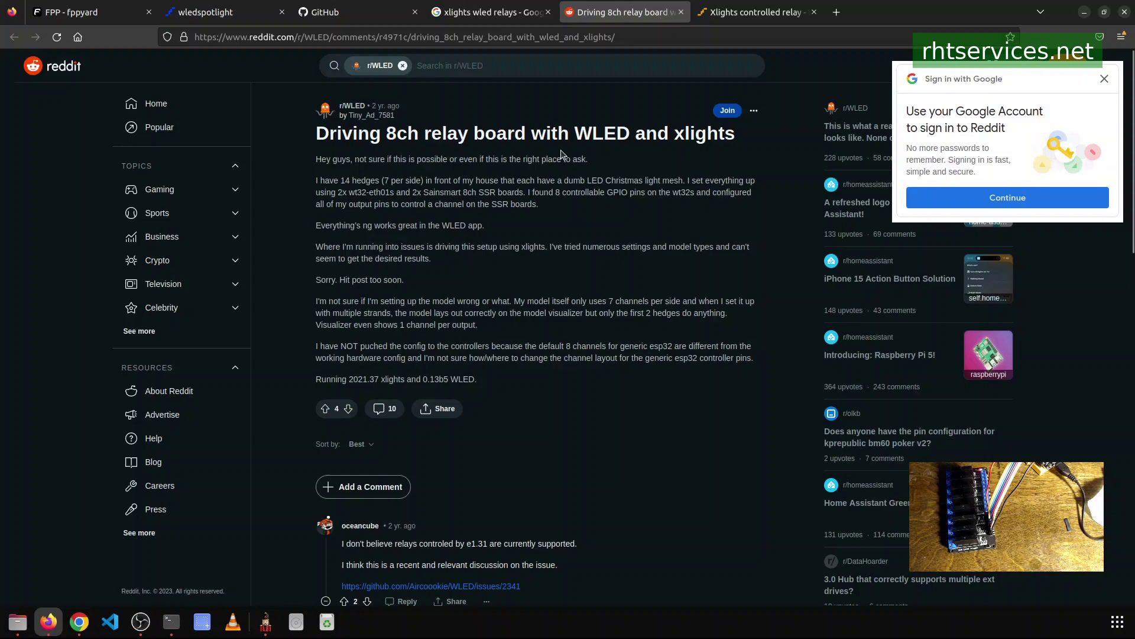
{"action": "scroll", "coordinate": [552, 190], "scroll_direction": "down", "scroll_amount": 7}
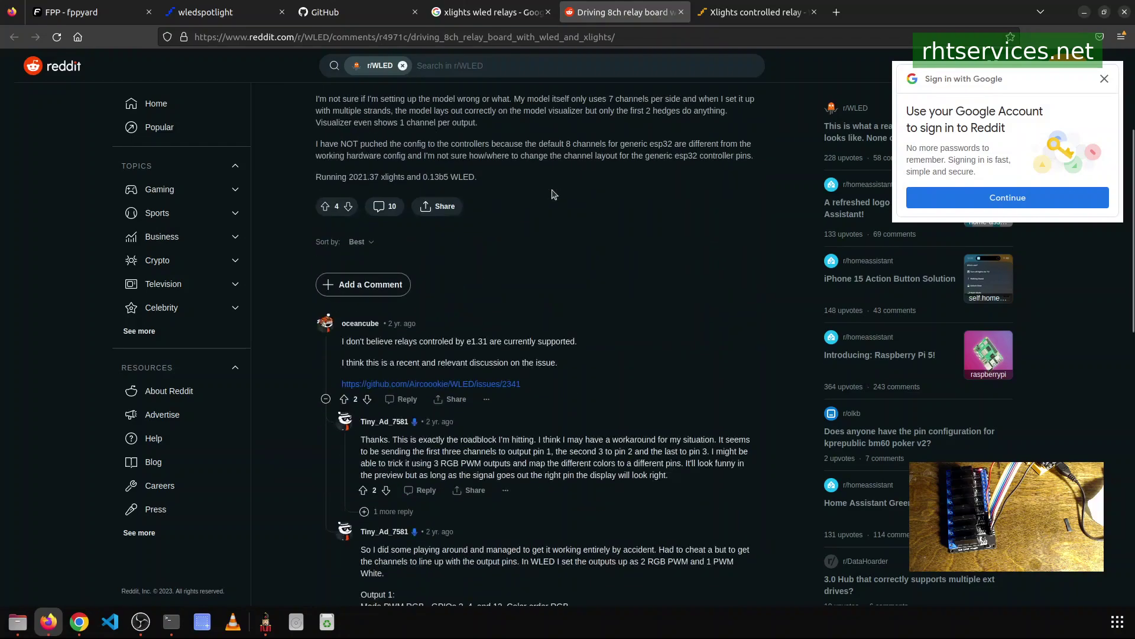
{"action": "scroll", "coordinate": [554, 194], "scroll_direction": "up", "scroll_amount": 6}
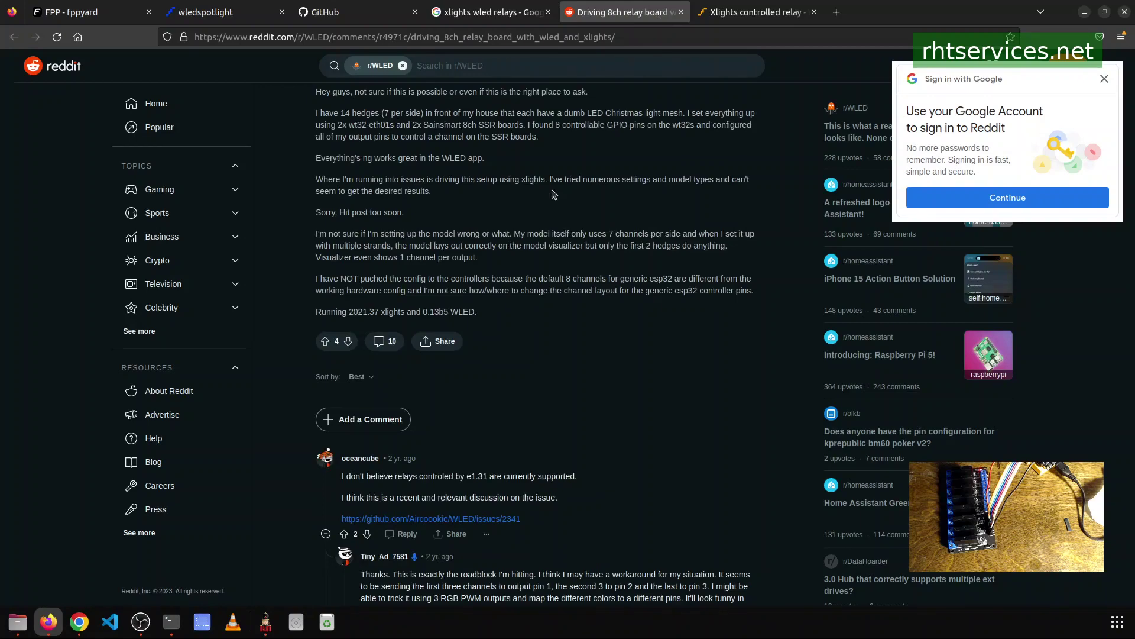
{"action": "scroll", "coordinate": [554, 195], "scroll_direction": "up", "scroll_amount": 2}
{"action": "left_click", "coordinate": [717, 13]}
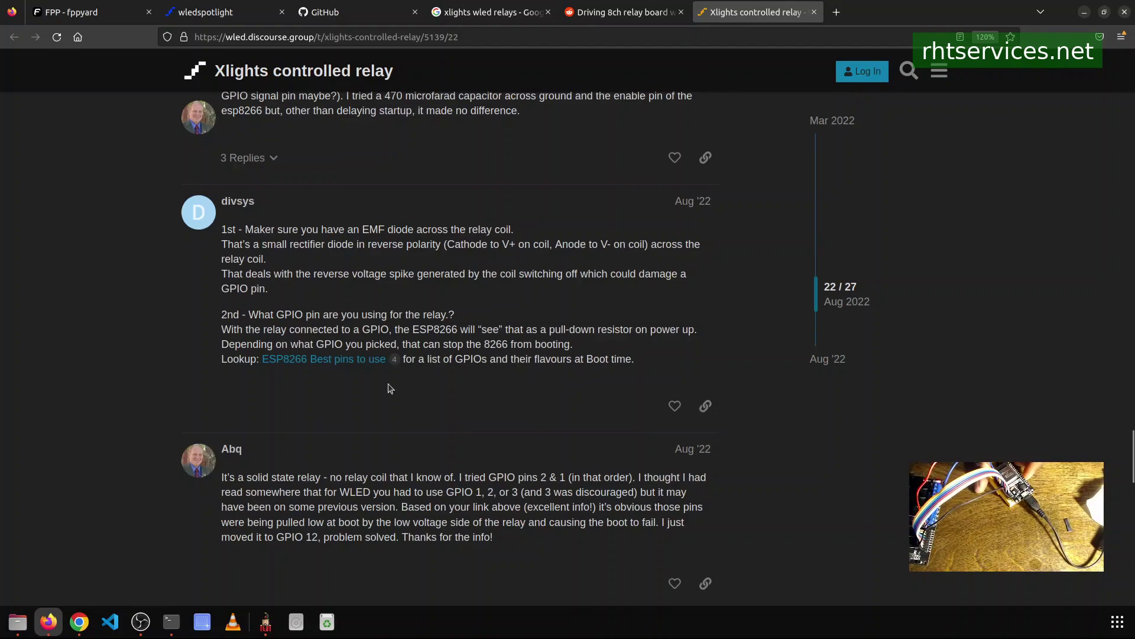
Select the divsys reply, scroll up to post 21, then bring xLights' Baby Shark sequence forward.
{"action": "double_click", "coordinate": [237, 201]}
{"action": "left_click", "coordinate": [549, 343], "text": "shift"}
{"action": "scroll", "coordinate": [553, 349], "scroll_direction": "up", "scroll_amount": 6}
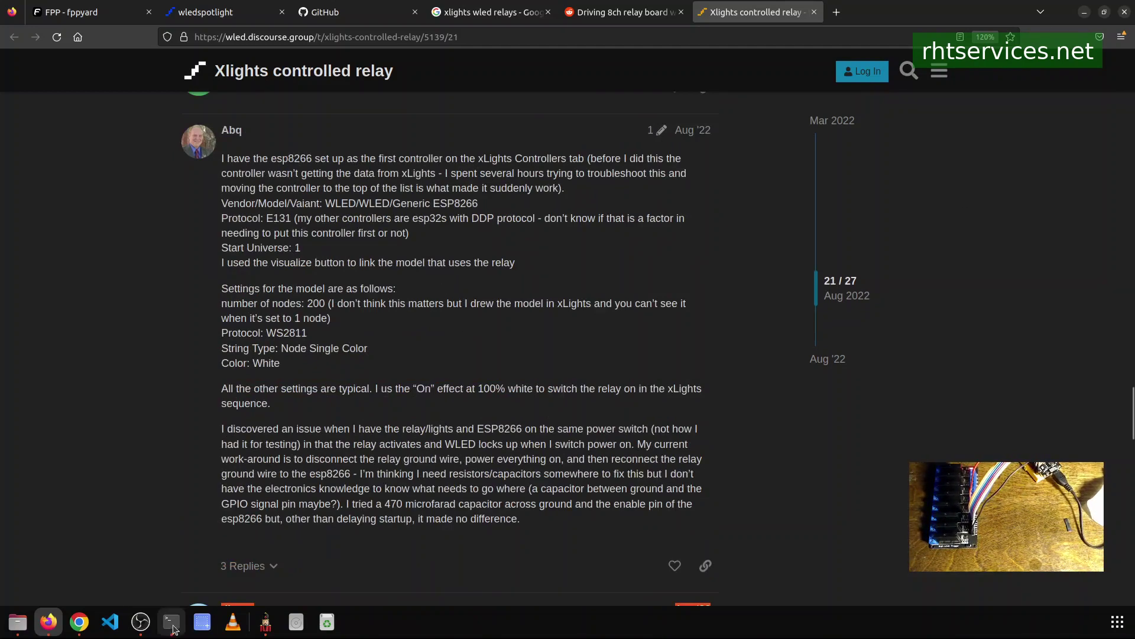
{"action": "left_click", "coordinate": [265, 623]}
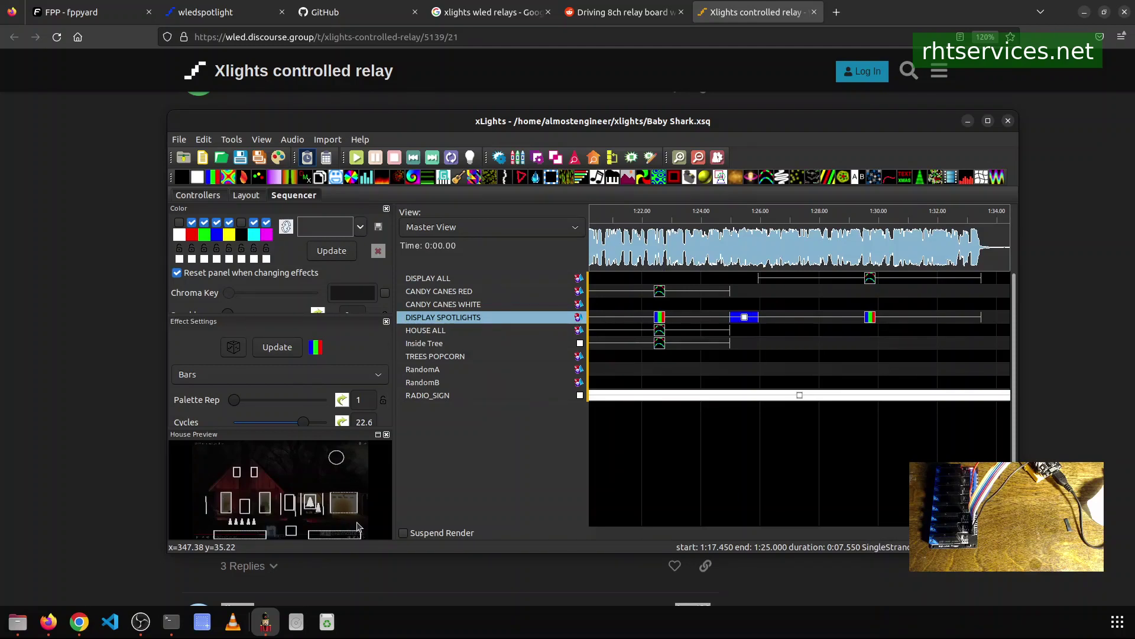
Show the Layout tab with the Spotlights model selected and the xLights window maximized.
{"action": "left_click", "coordinate": [246, 195]}
{"action": "left_click", "coordinate": [293, 197]}
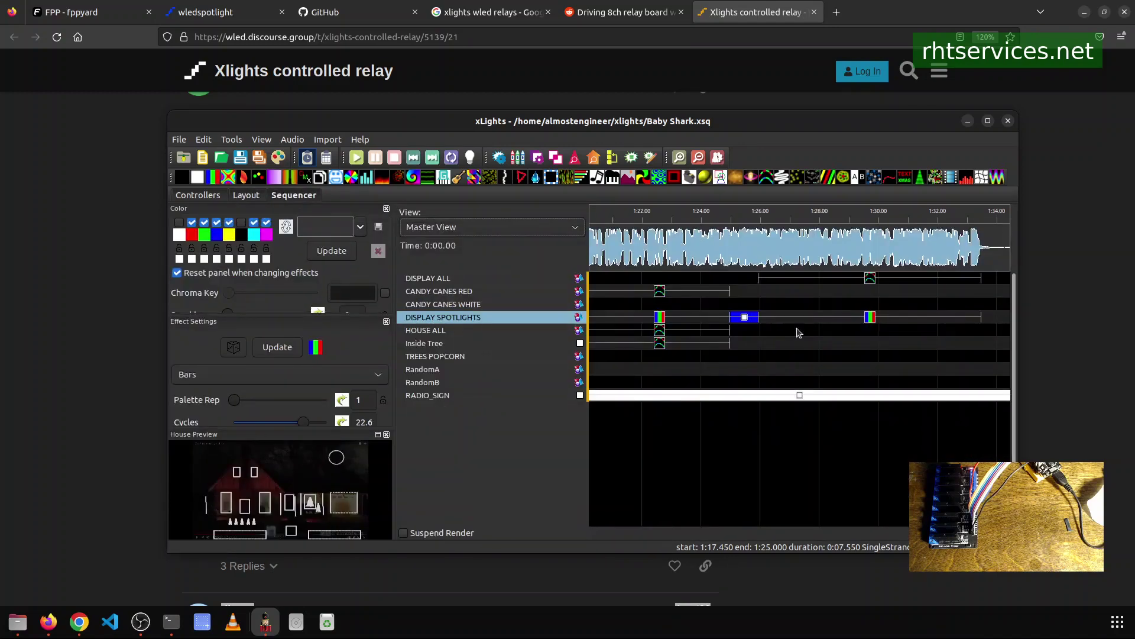
{"action": "left_click", "coordinate": [246, 195]}
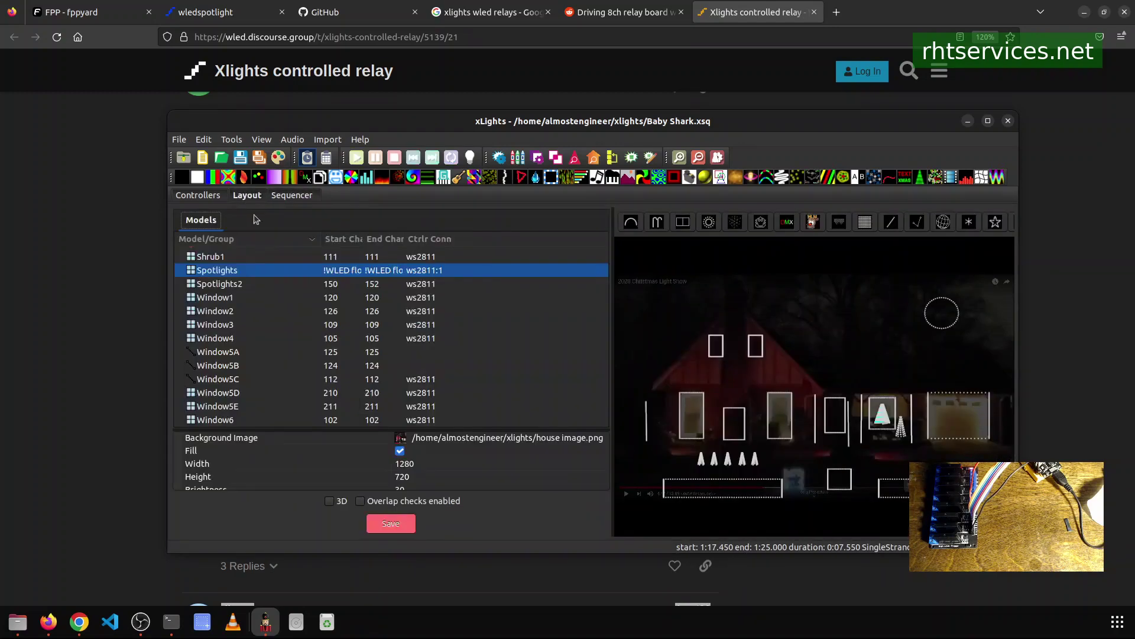
{"action": "left_click", "coordinate": [257, 274]}
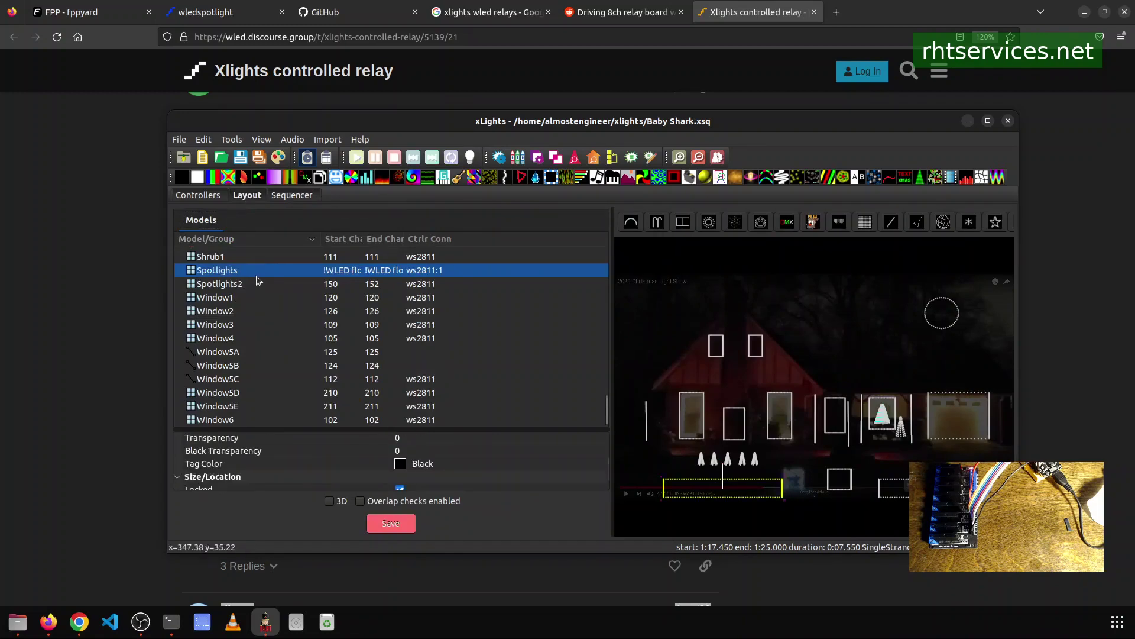
{"action": "double_click", "coordinate": [411, 122]}
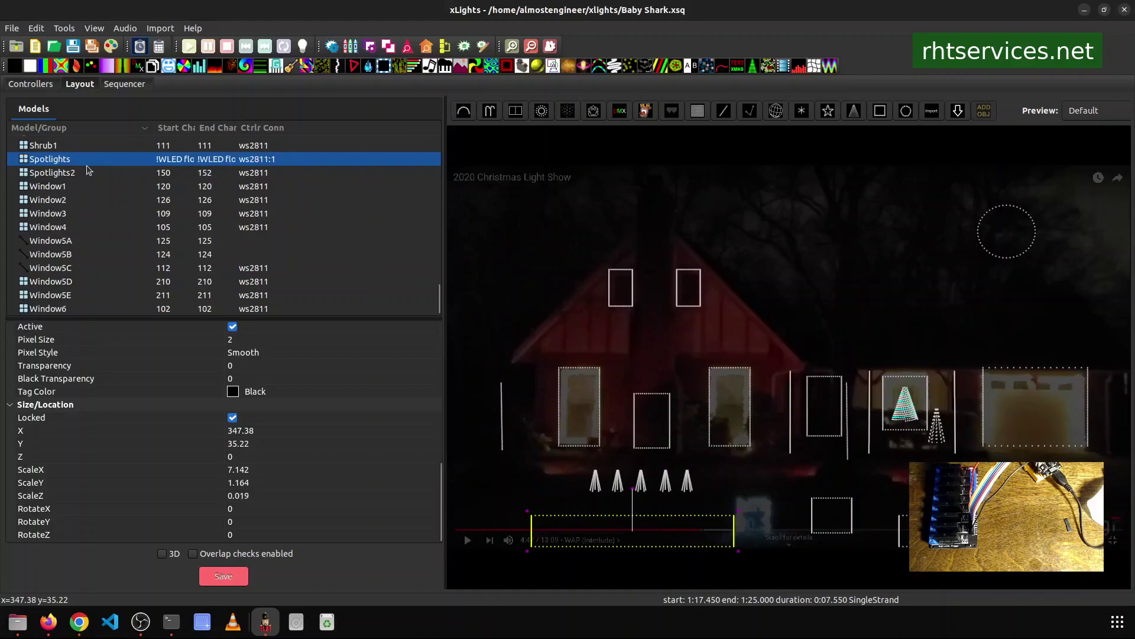
Review Spotlights' string properties: Superstring with 4 colours, the fourth being White.
{"action": "scroll", "coordinate": [192, 443], "scroll_direction": "up", "scroll_amount": 6}
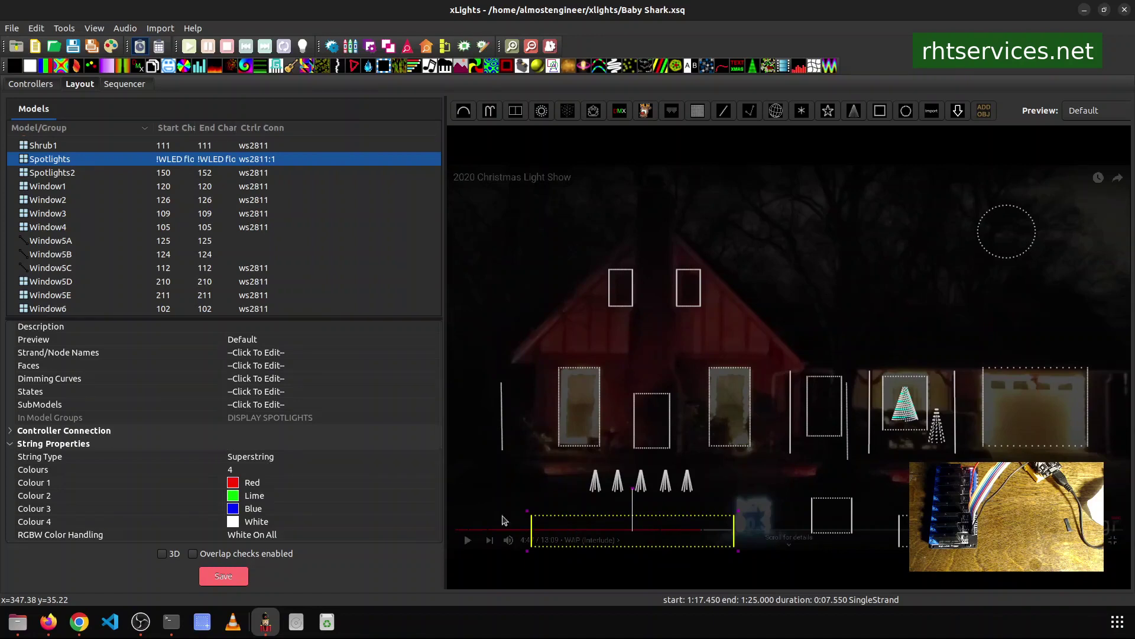
{"action": "scroll", "coordinate": [307, 420], "scroll_direction": "down", "scroll_amount": 2}
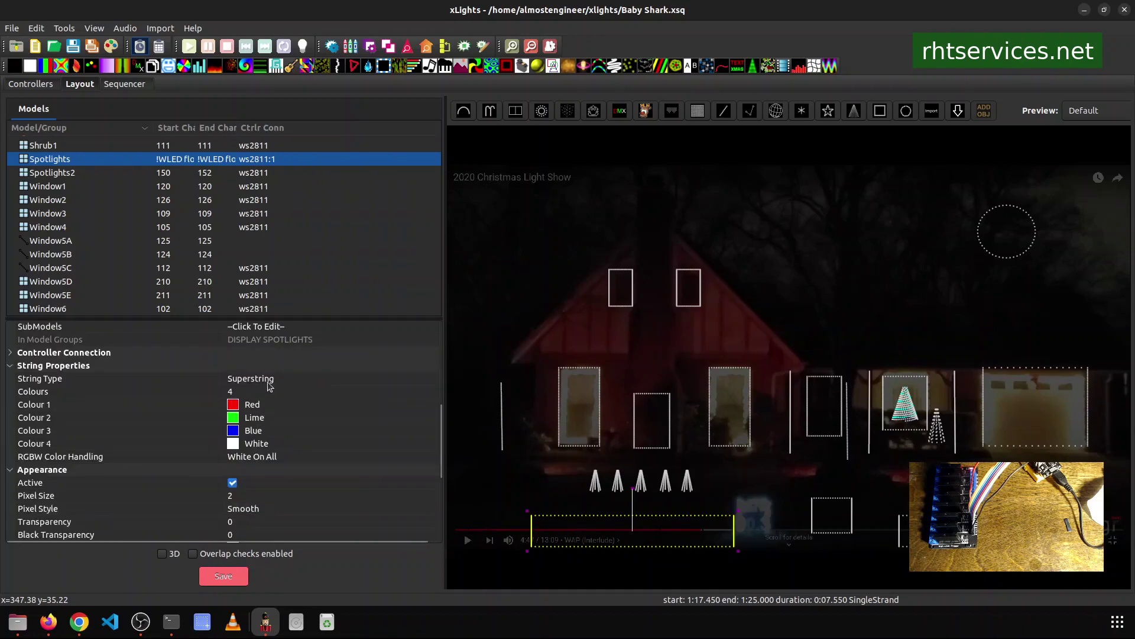
{"action": "left_click", "coordinate": [258, 393]}
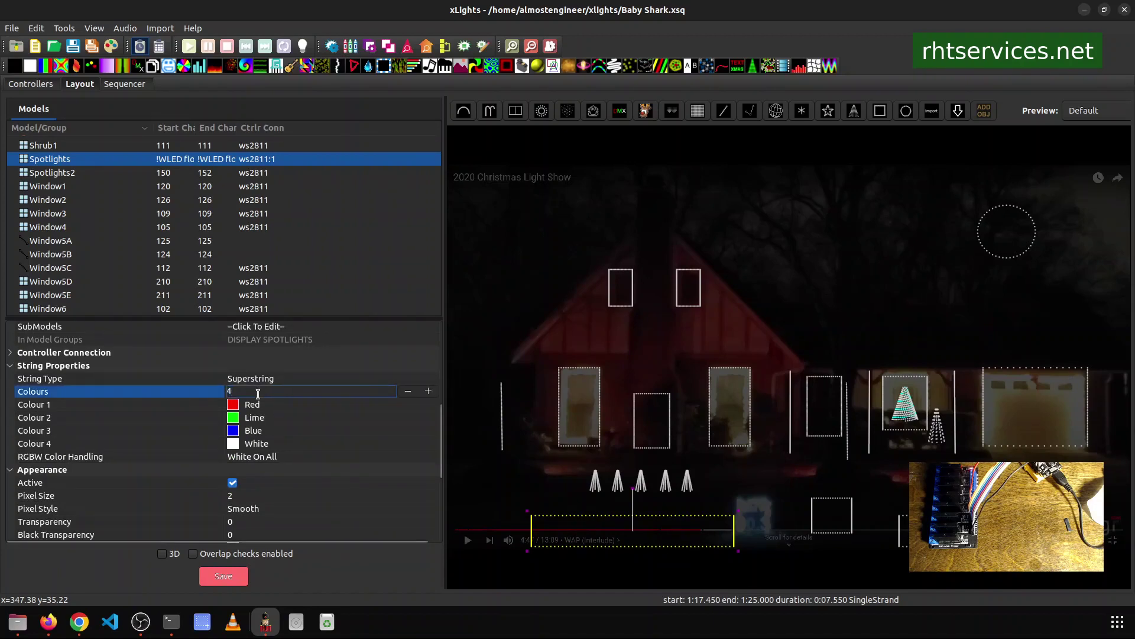
{"action": "left_click", "coordinate": [261, 444]}
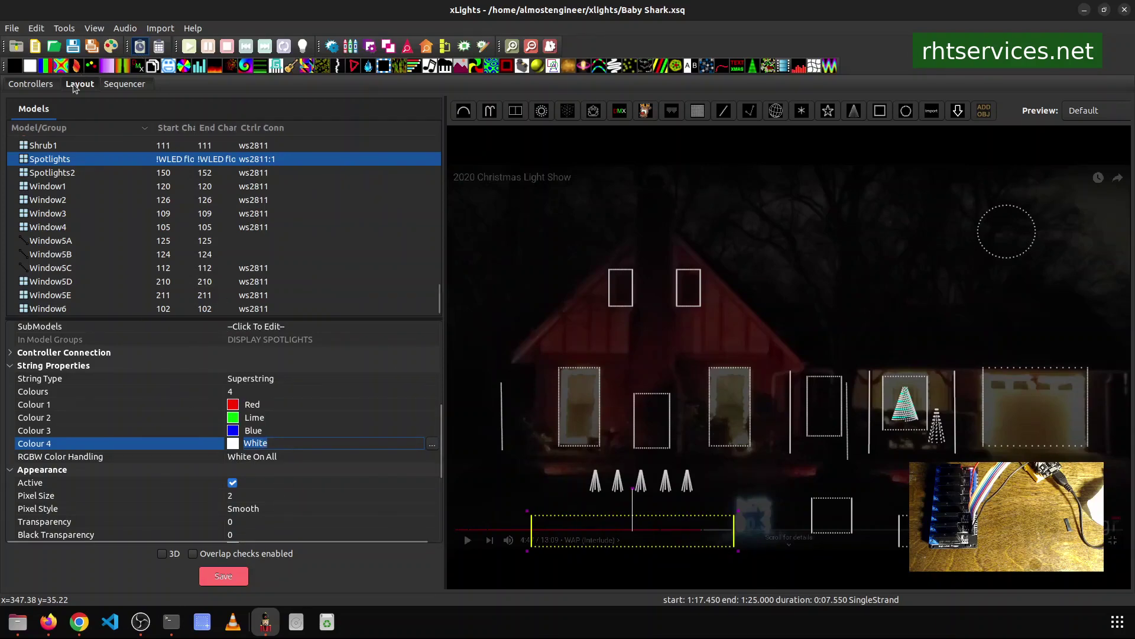
In the Controllers list, check WLED floodlights' vendor WLED and variant Generic ESP32.
{"action": "left_click", "coordinate": [33, 84]}
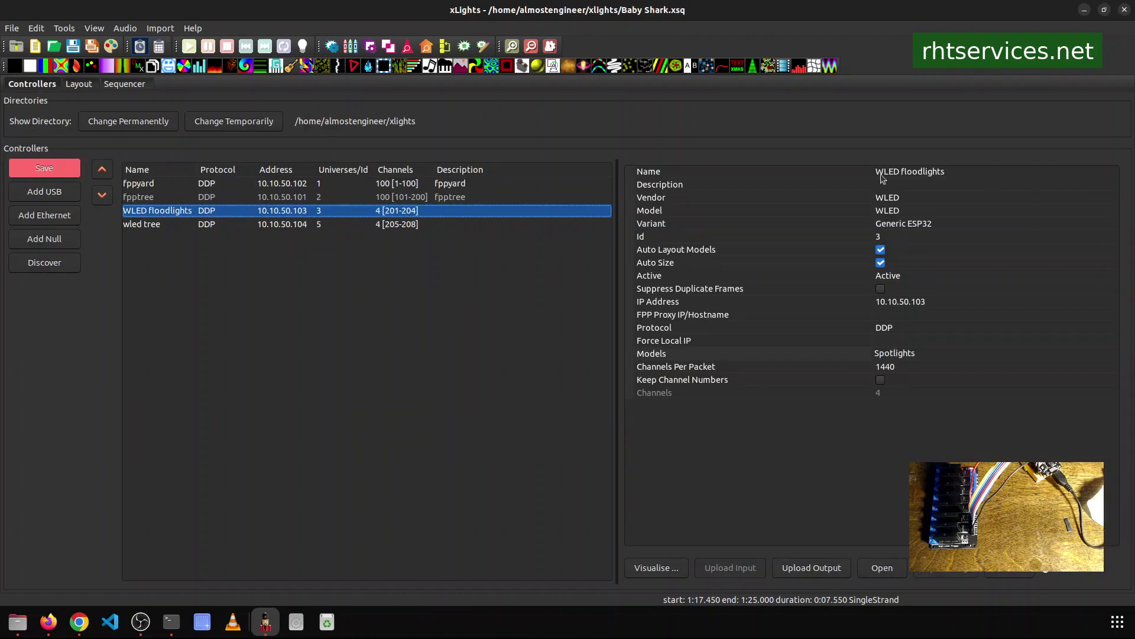
{"action": "left_click", "coordinate": [903, 197]}
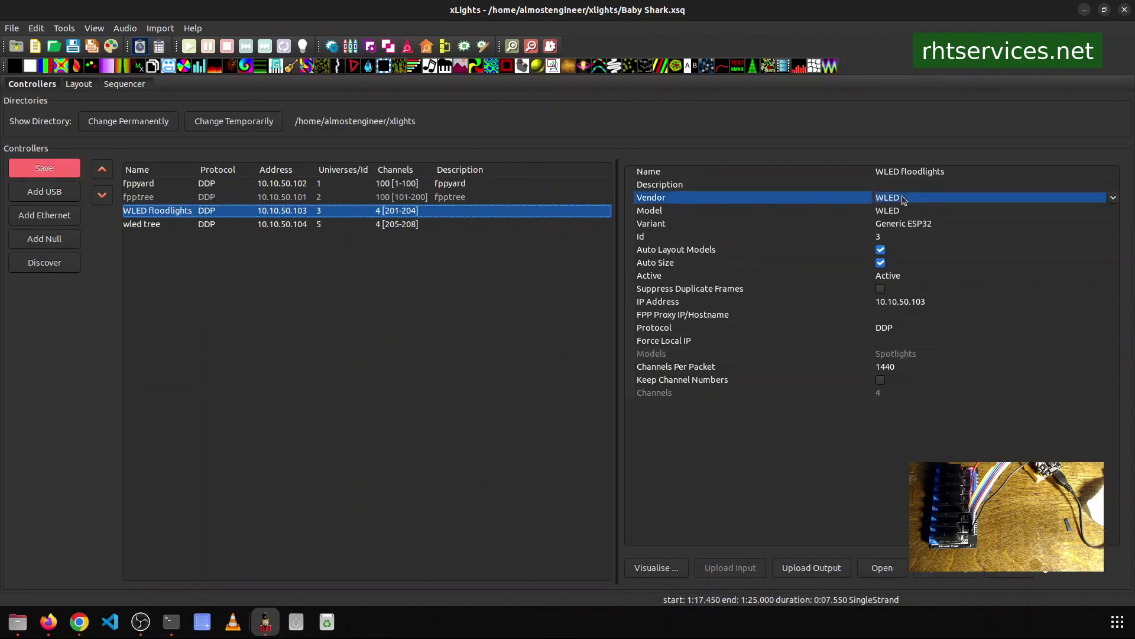
{"action": "left_click", "coordinate": [905, 228]}
{"action": "left_click", "coordinate": [905, 228]}
{"action": "left_click", "coordinate": [898, 242]}
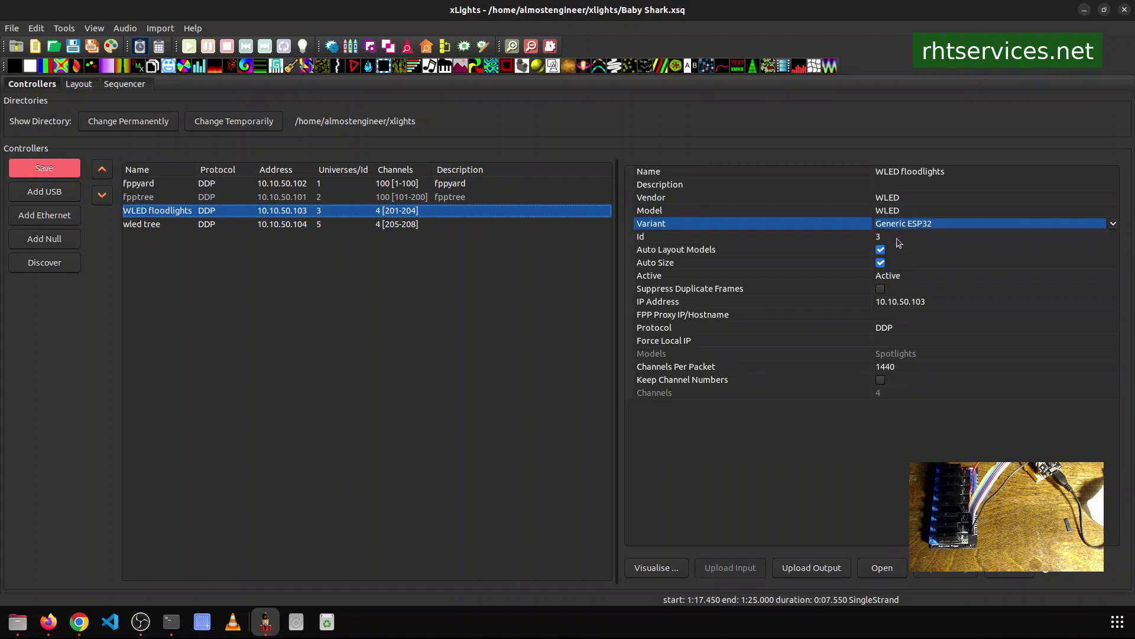
Check the controller's Id 3 and its DDP IP address 10.10.50.103.
{"action": "left_click", "coordinate": [897, 240]}
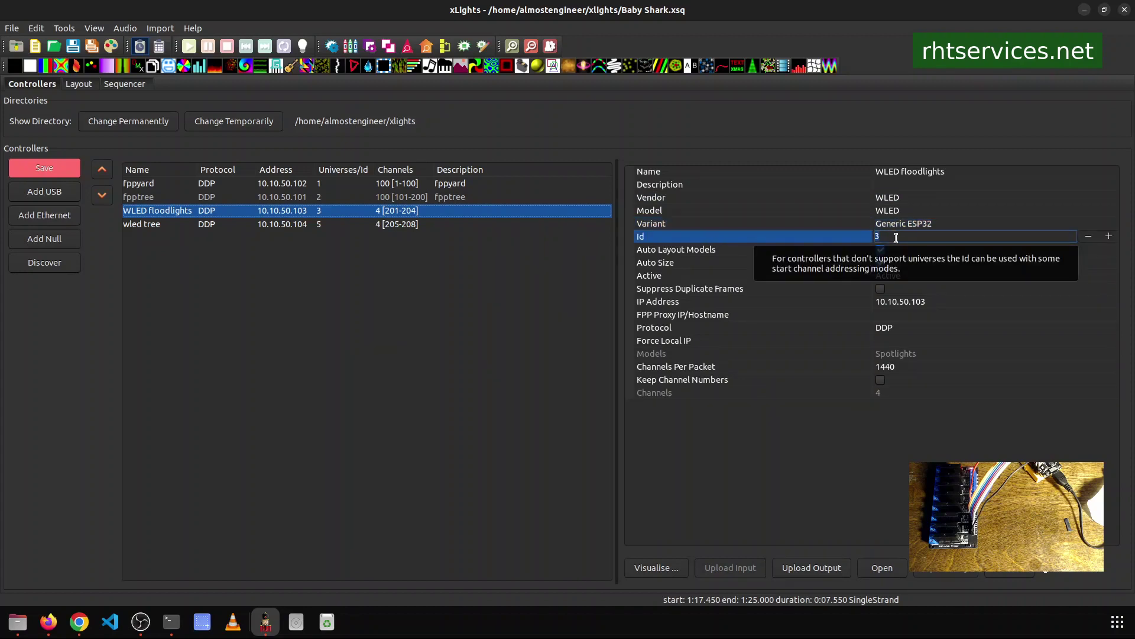
{"action": "double_click", "coordinate": [887, 239]}
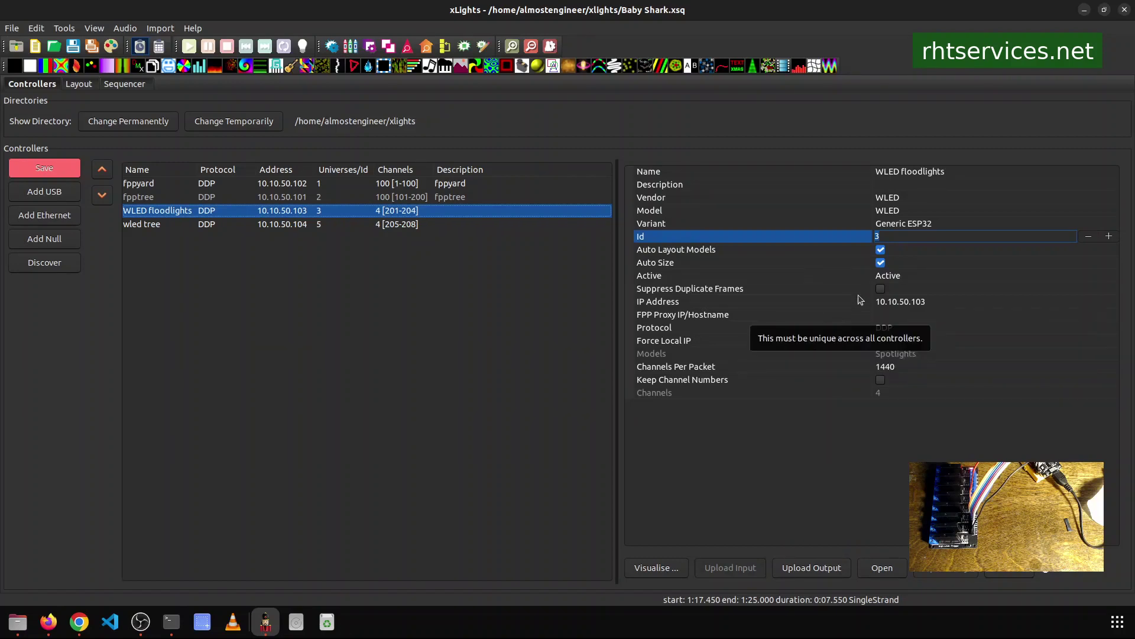
{"action": "left_click", "coordinate": [900, 302]}
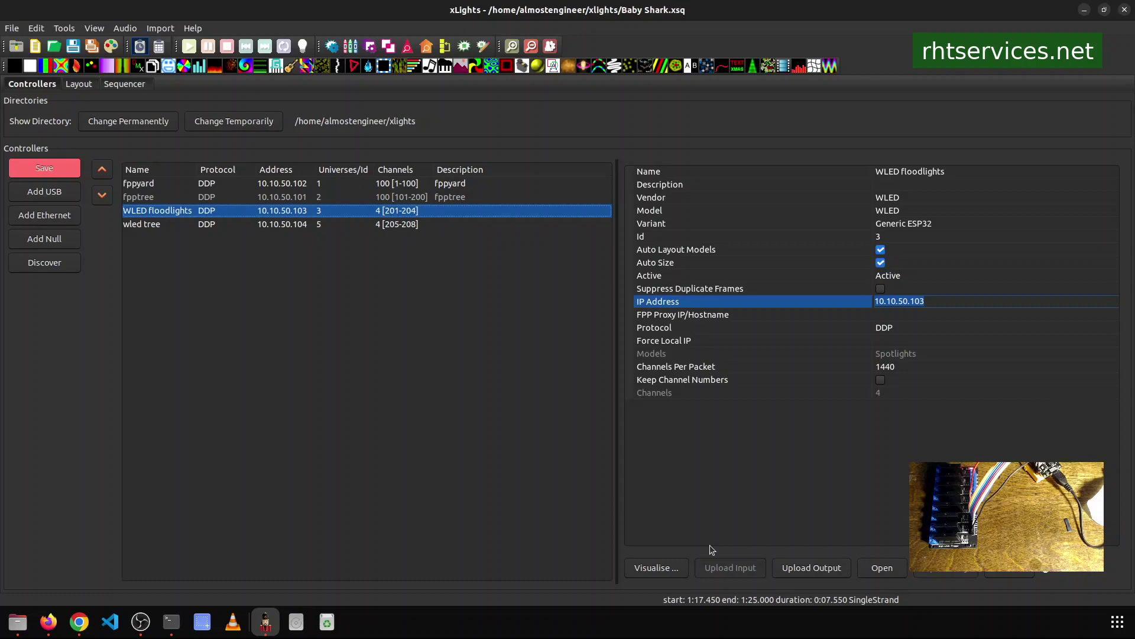
{"action": "left_click", "coordinate": [646, 569]}
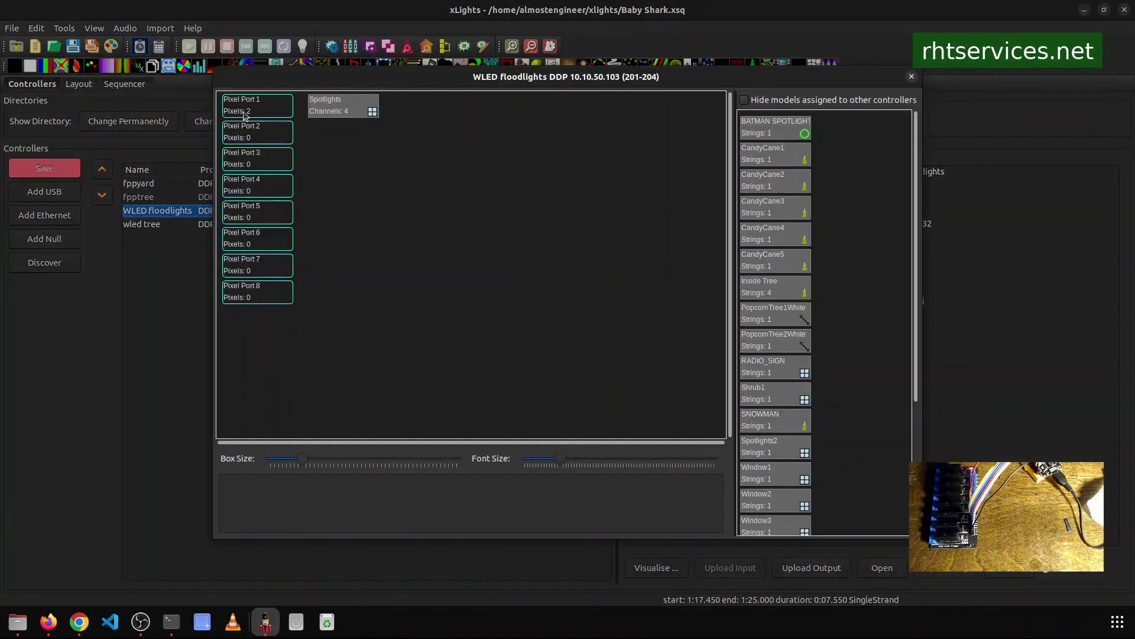
{"action": "mouse_move", "coordinate": [377, 104]}
{"action": "left_click", "coordinate": [343, 106]}
{"action": "mouse_move", "coordinate": [348, 115]}
{"action": "mouse_move", "coordinate": [250, 116]}
{"action": "left_click", "coordinate": [911, 77]}
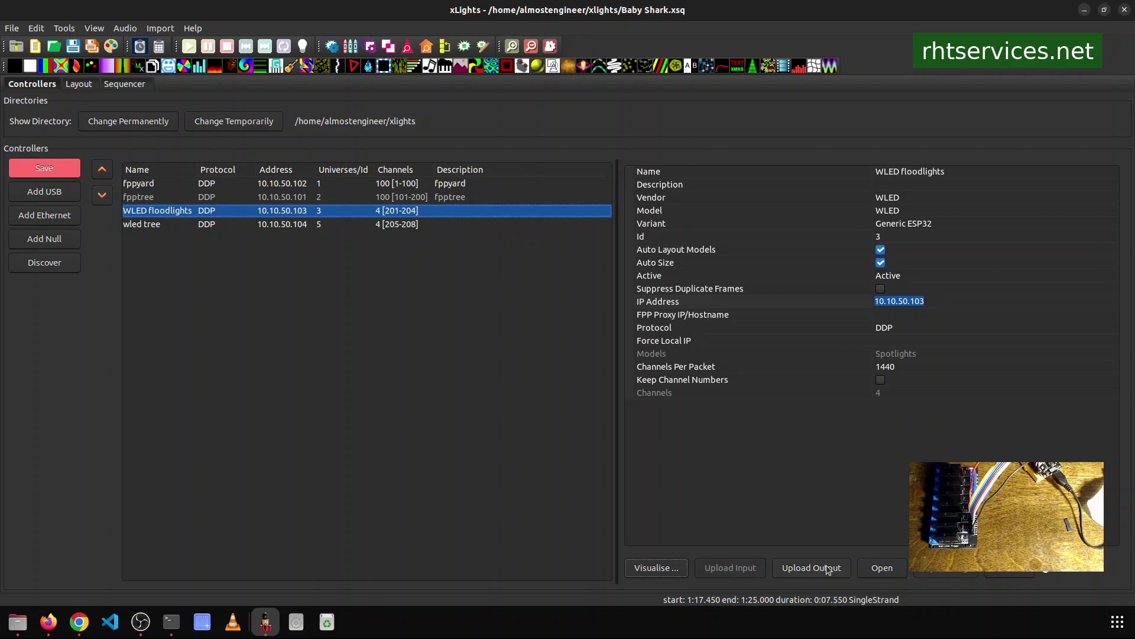
{"action": "left_click", "coordinate": [299, 379]}
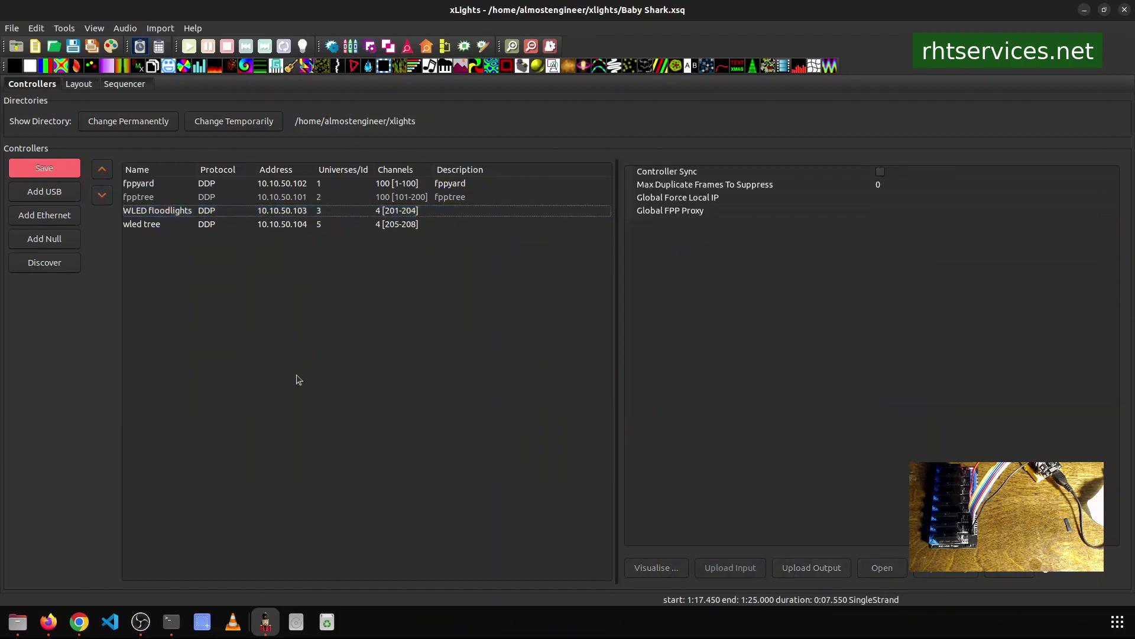
{"action": "left_click", "coordinate": [263, 212]}
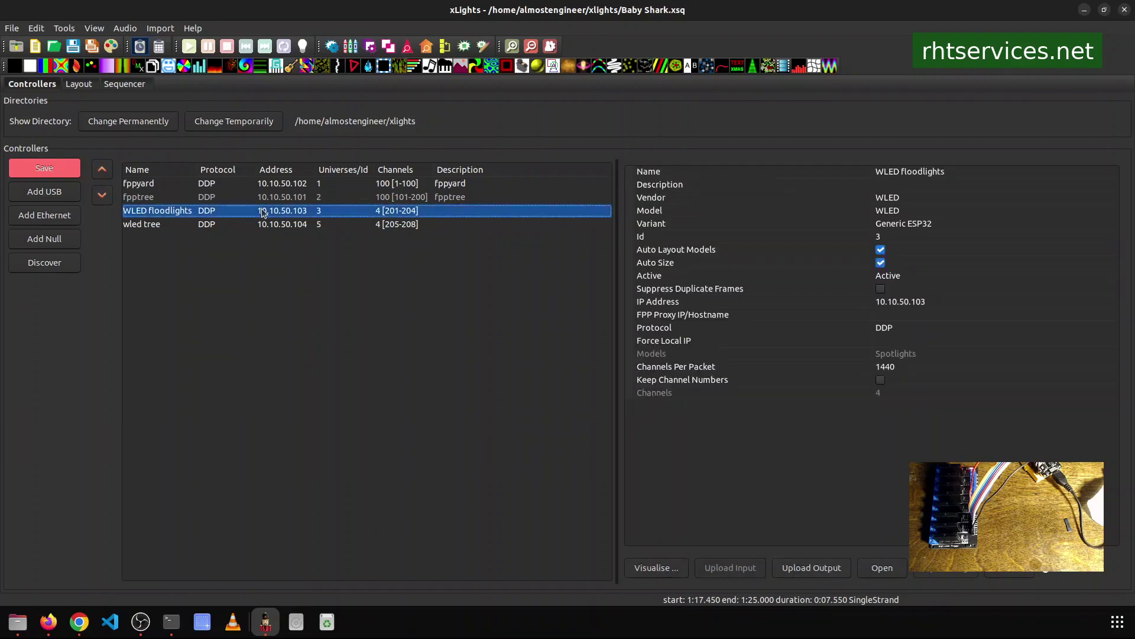
{"action": "left_click", "coordinate": [86, 28]}
{"action": "left_click", "coordinate": [86, 28]}
{"action": "left_click", "coordinate": [43, 168]}
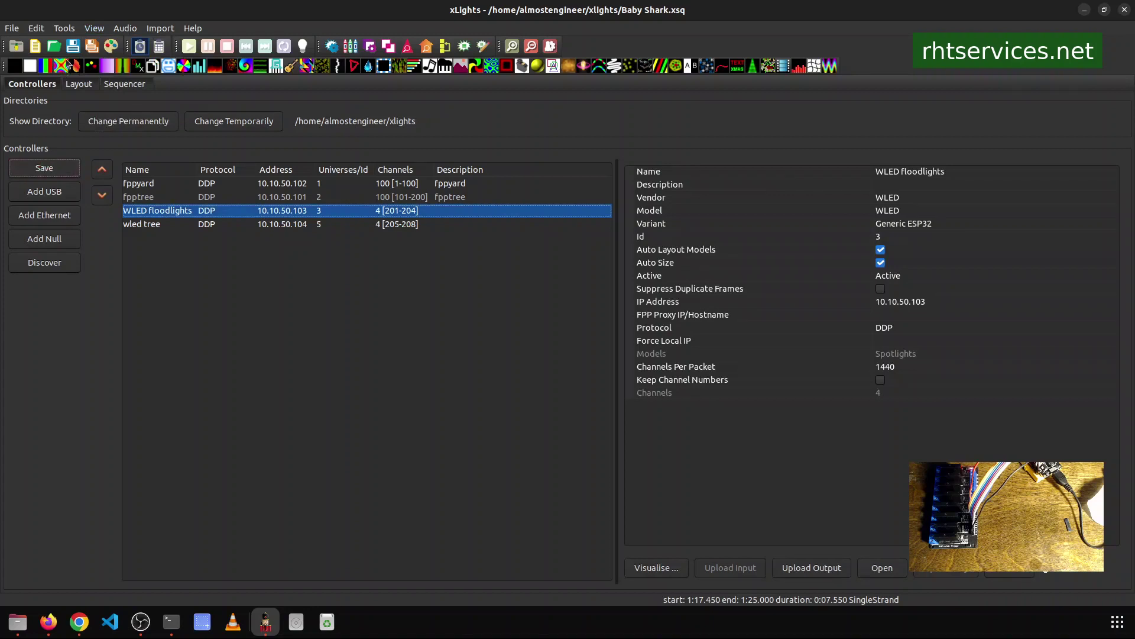
{"action": "left_click", "coordinate": [93, 28]}
{"action": "mouse_move", "coordinate": [64, 28]}
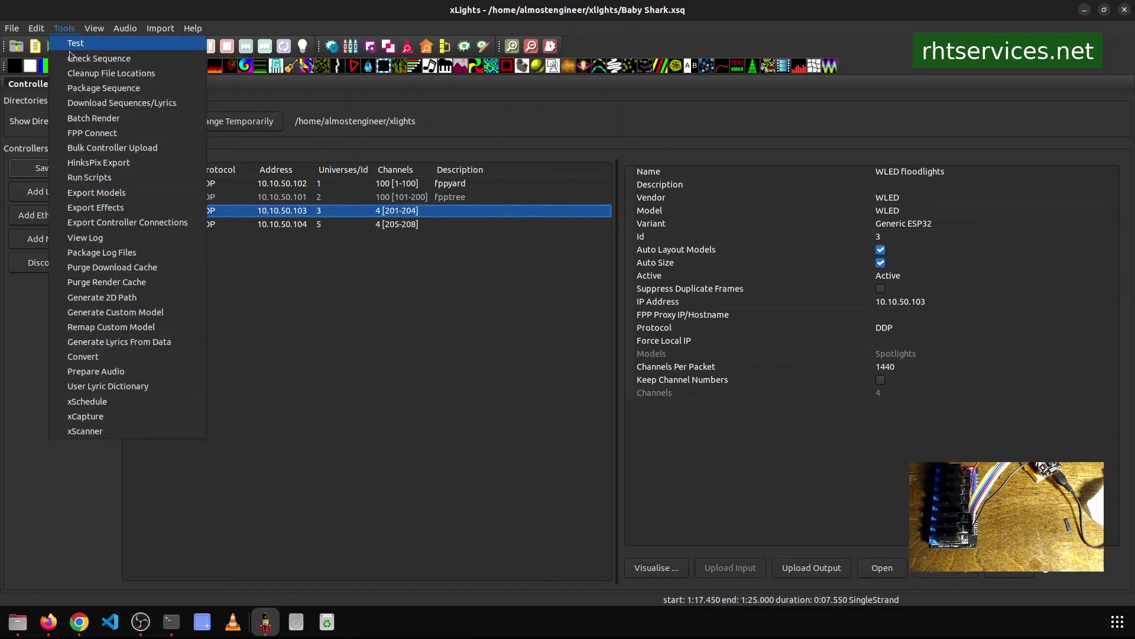
{"action": "left_click", "coordinate": [104, 133]}
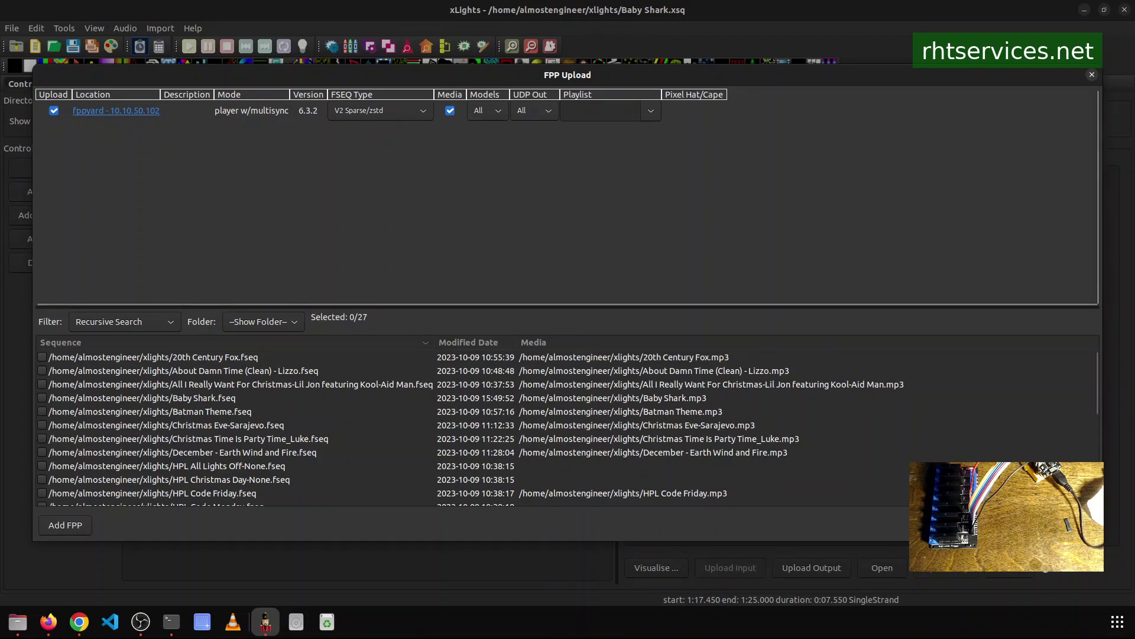
{"action": "key", "text": "Escape"}
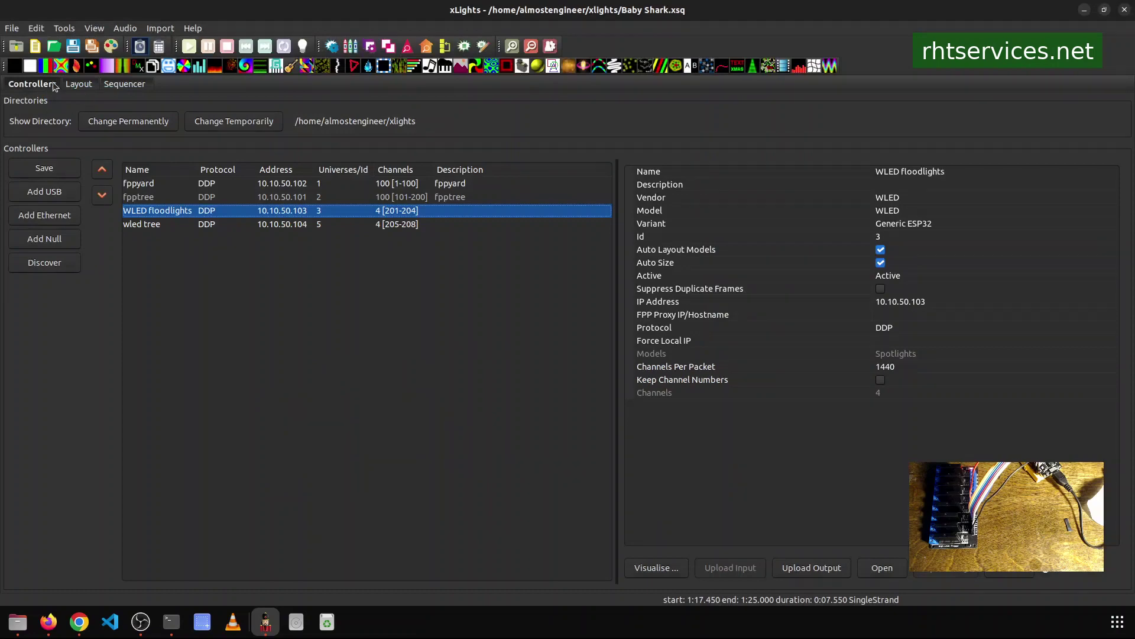
Shrink xLights and switch Firefox to the floodlights WLED controller tab.
{"action": "left_click_drag", "start_coordinate": [452, 5], "coordinate": [477, 104]}
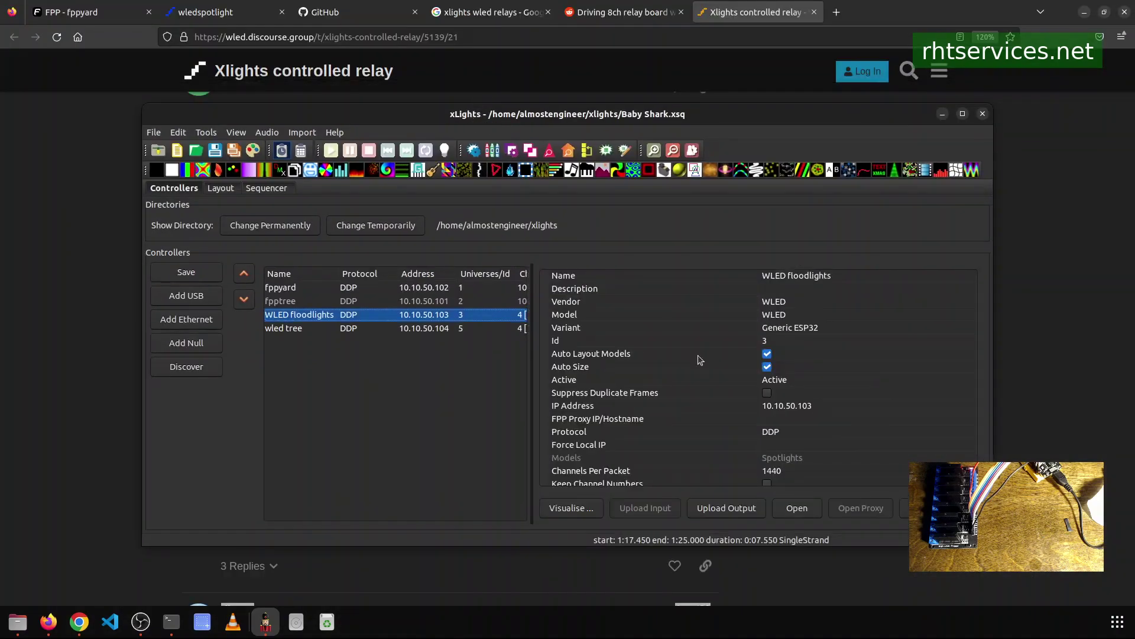
{"action": "left_click", "coordinate": [337, 3]}
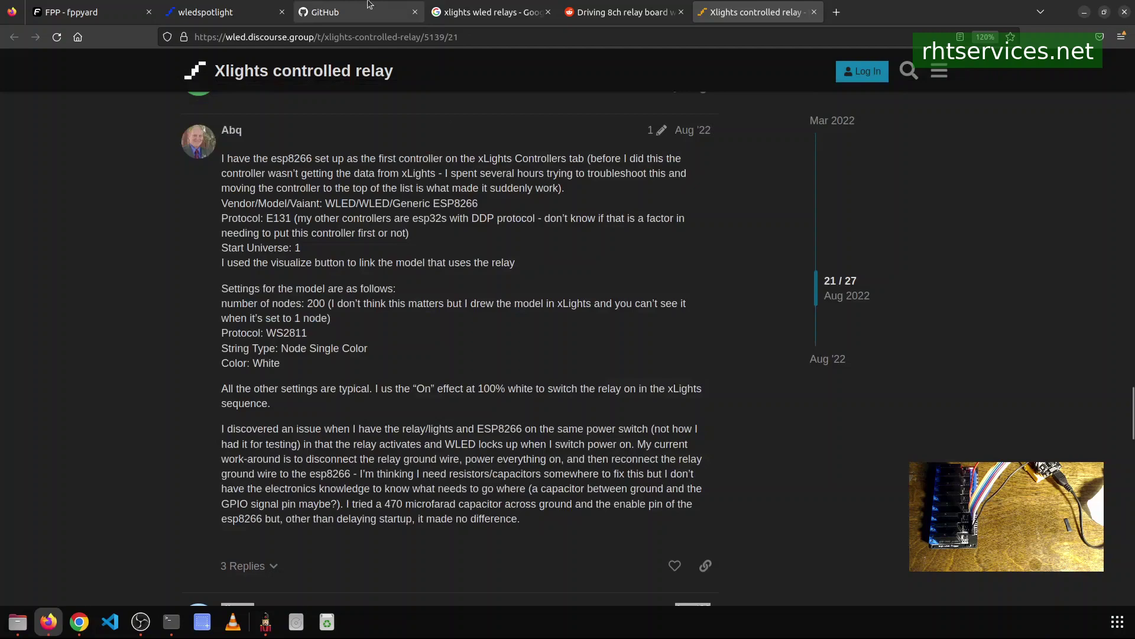
{"action": "left_click", "coordinate": [337, 7]}
{"action": "left_click", "coordinate": [490, 9]}
{"action": "left_click", "coordinate": [193, 5]}
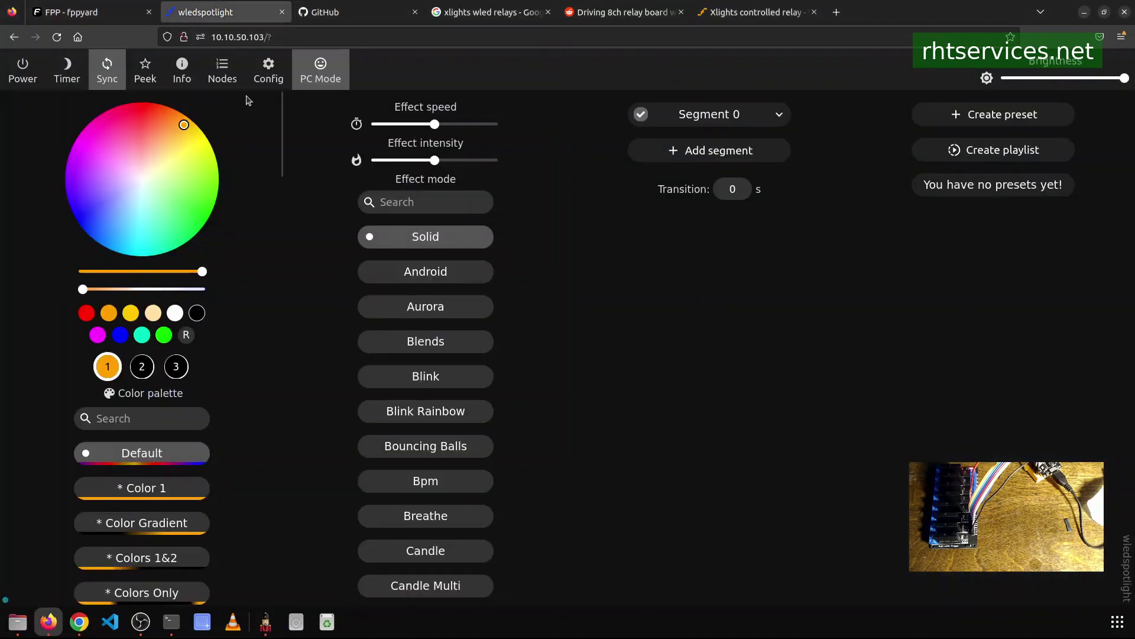
Open WLED's LED Preferences page, enlarge it, and check output 1's PWM RGB type.
{"action": "left_click", "coordinate": [275, 79]}
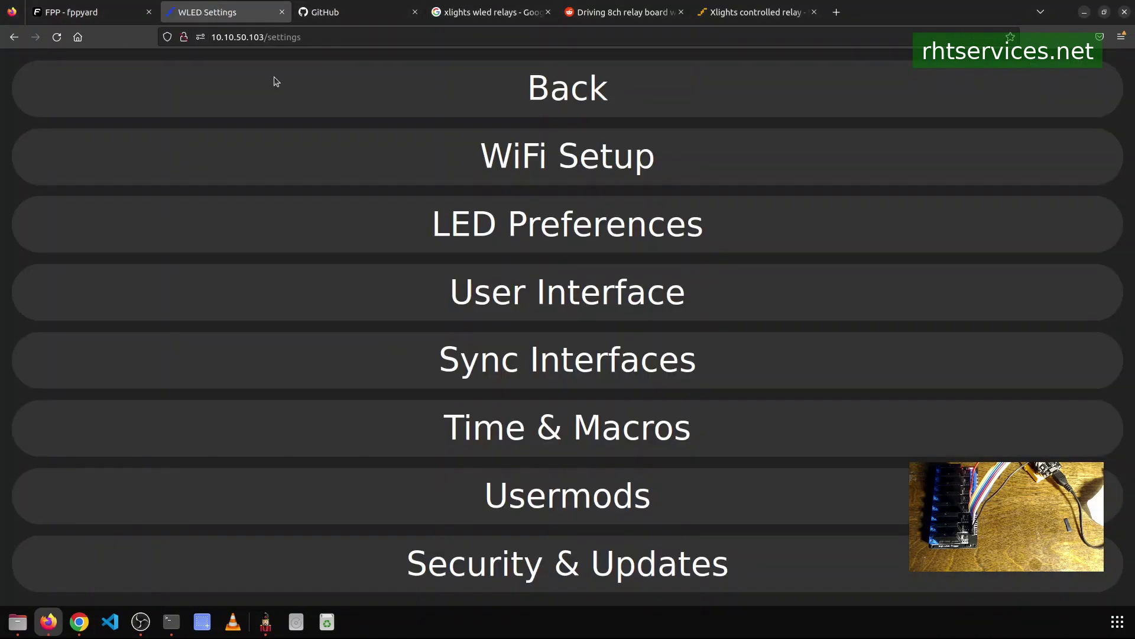
{"action": "left_click", "coordinate": [547, 231]}
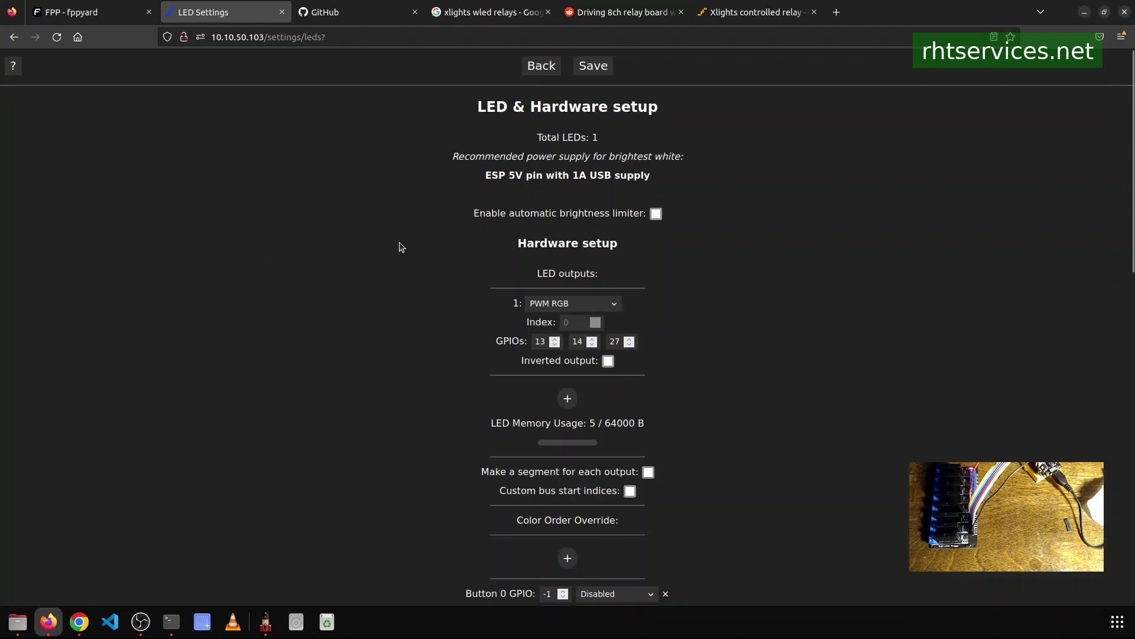
{"action": "key", "text": "ctrl+plus"}
{"action": "key", "text": "ctrl+plus"}
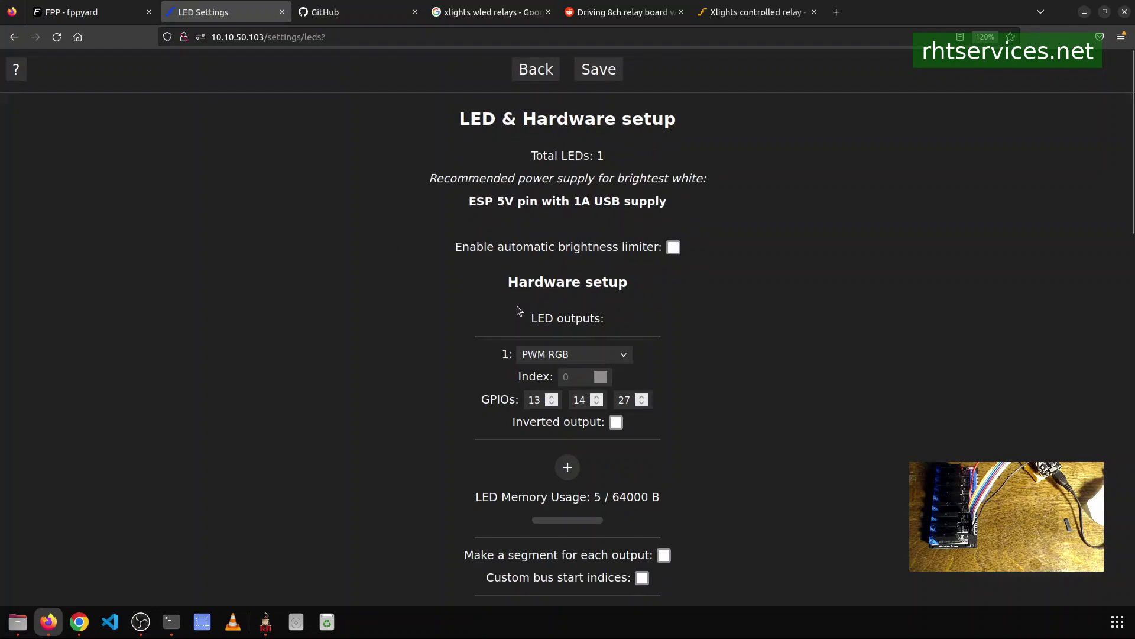
{"action": "left_click", "coordinate": [542, 358]}
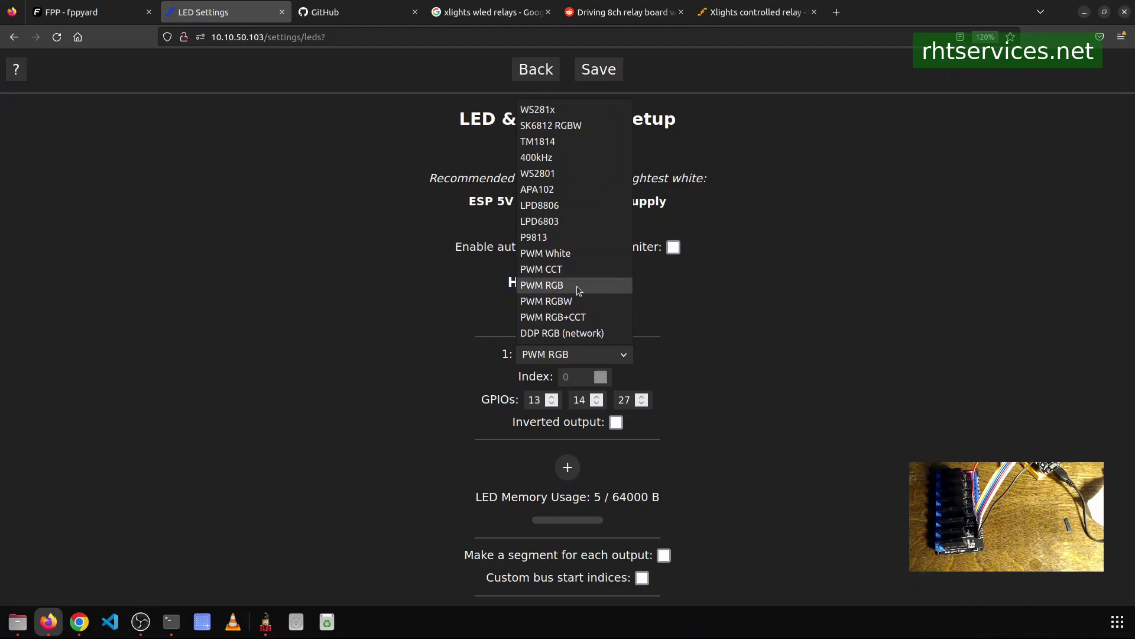
{"action": "left_click", "coordinate": [639, 300]}
{"action": "scroll", "coordinate": [763, 299], "scroll_direction": "down", "scroll_amount": 4}
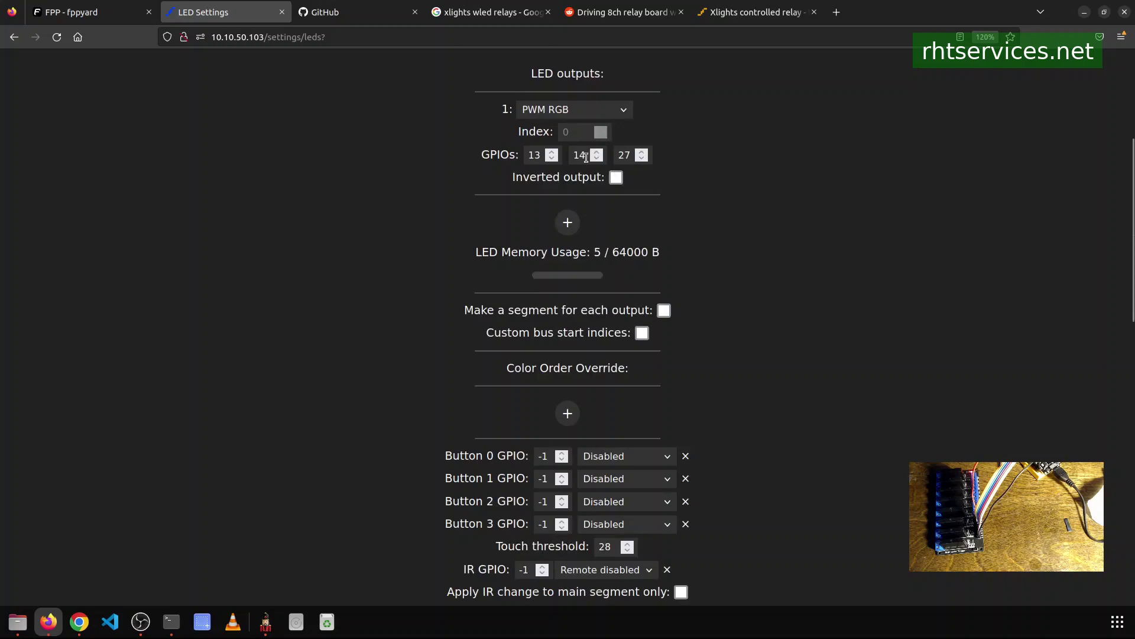
{"action": "double_click", "coordinate": [540, 159]}
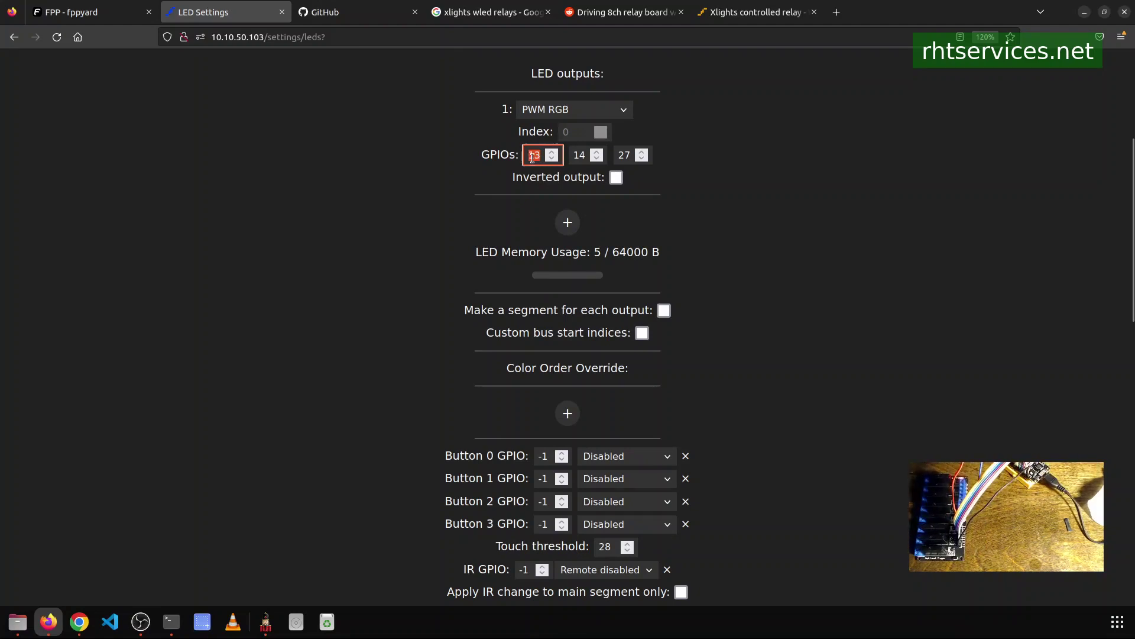
{"action": "double_click", "coordinate": [578, 155]}
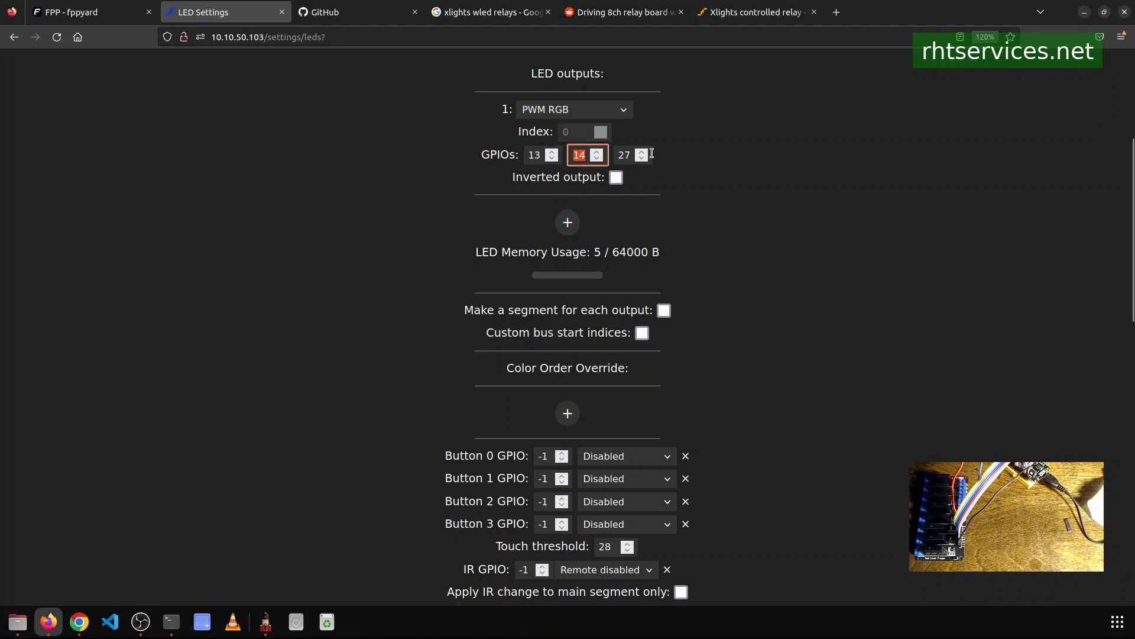
{"action": "double_click", "coordinate": [624, 155]}
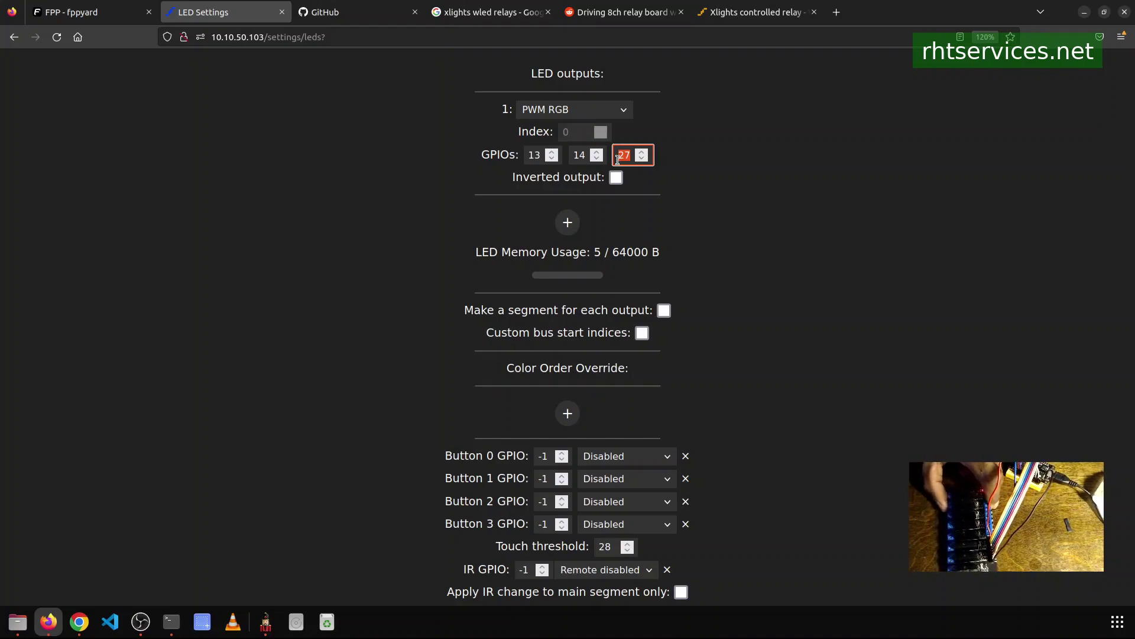
Leave Default brightness 255 and Brightness factor 150 unchanged, then return to xLights.
{"action": "scroll", "coordinate": [421, 330], "scroll_direction": "down", "scroll_amount": 7}
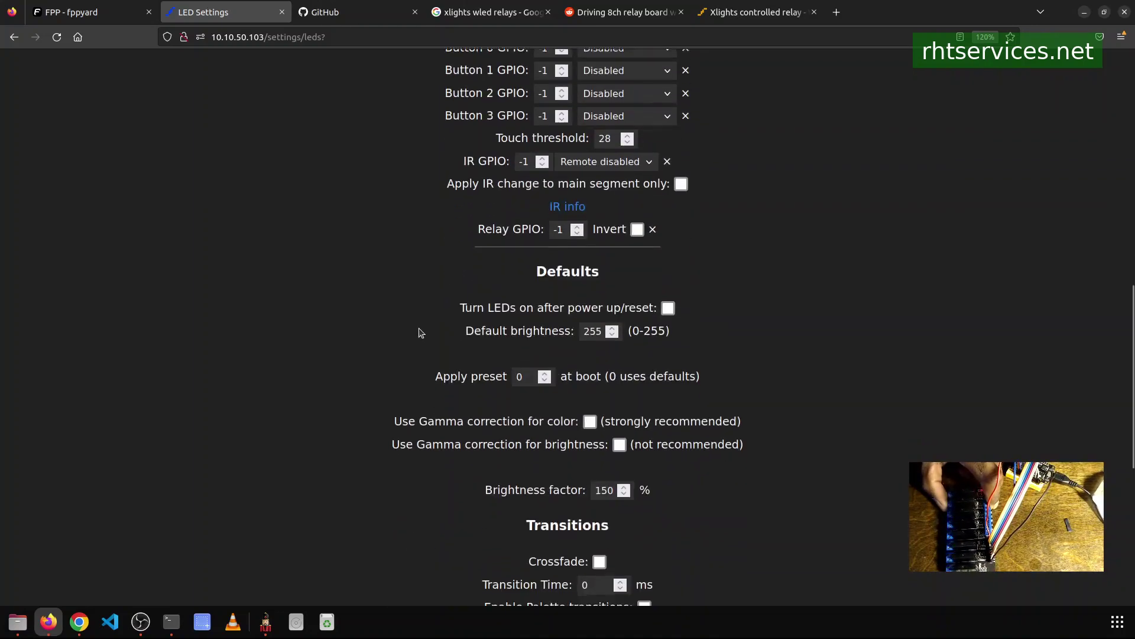
{"action": "double_click", "coordinate": [585, 337]}
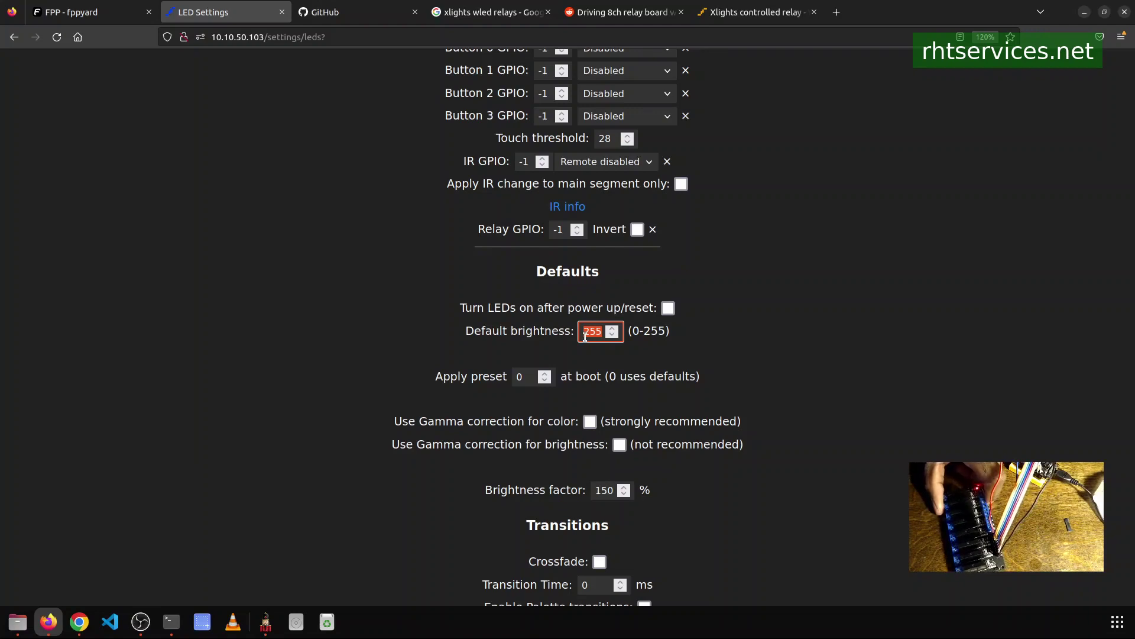
{"action": "scroll", "coordinate": [811, 436], "scroll_direction": "down", "scroll_amount": 5}
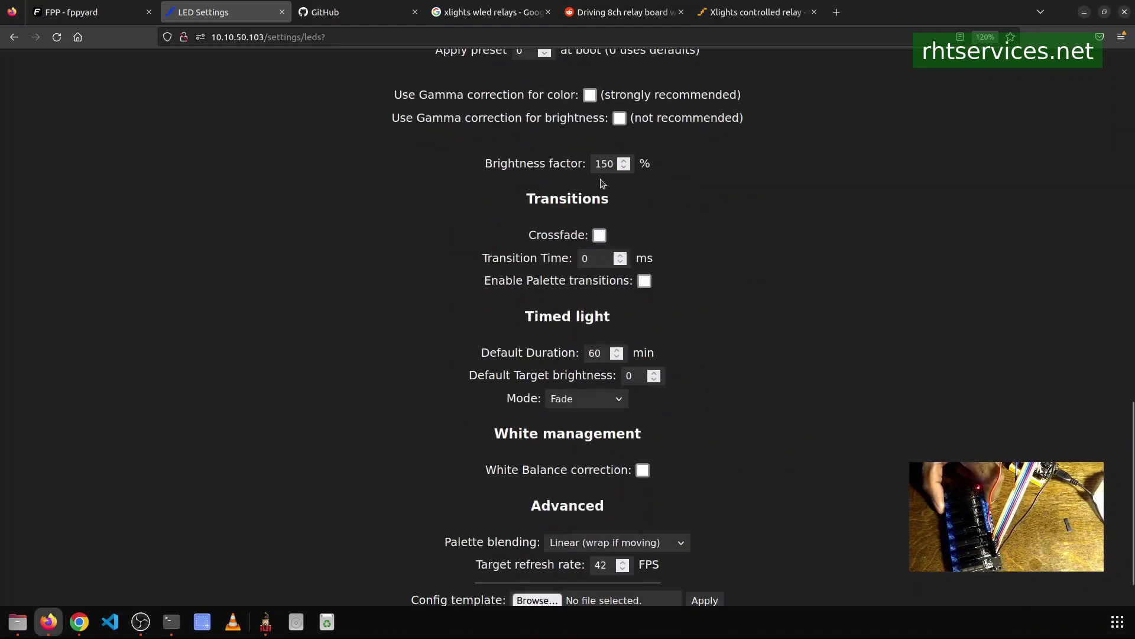
{"action": "double_click", "coordinate": [599, 164]}
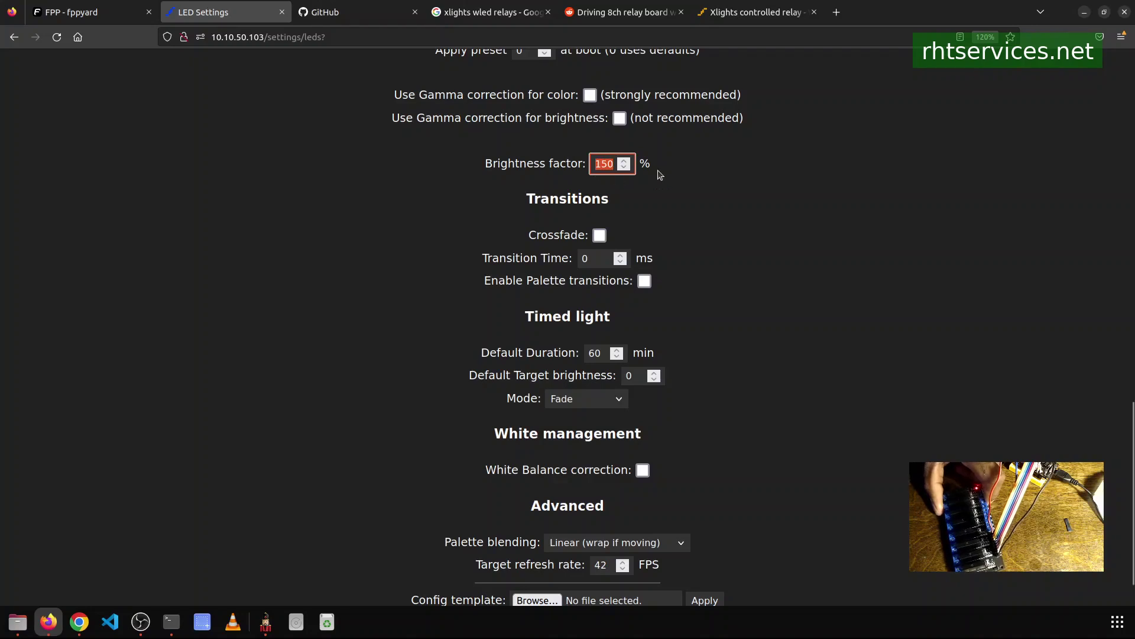
{"action": "scroll", "coordinate": [833, 310], "scroll_direction": "down", "scroll_amount": 1}
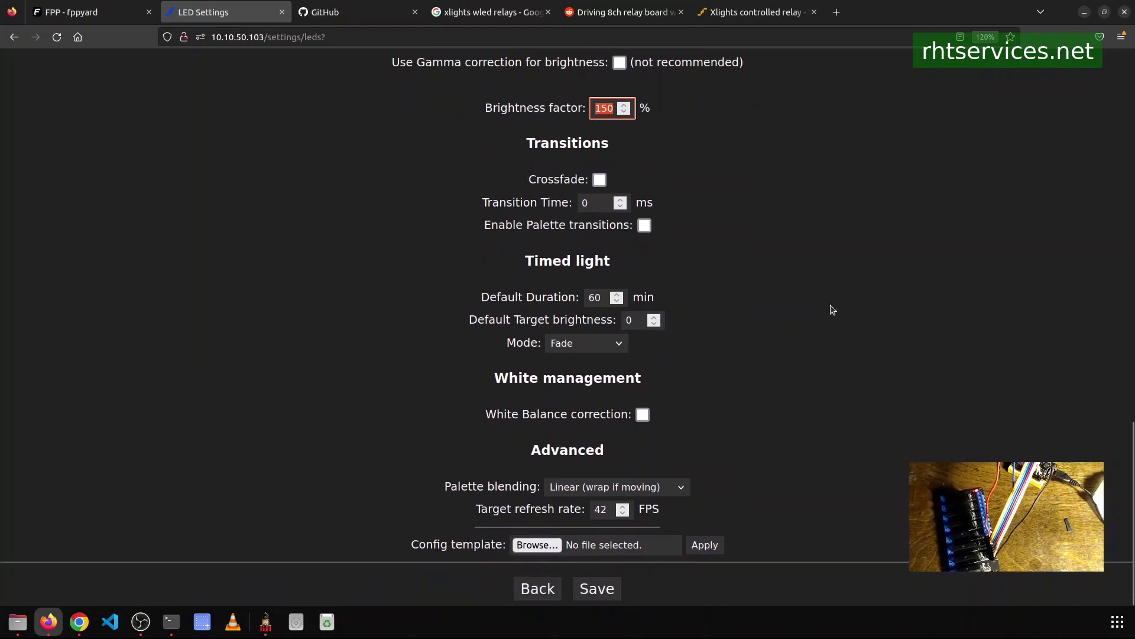
{"action": "left_click", "coordinate": [264, 630]}
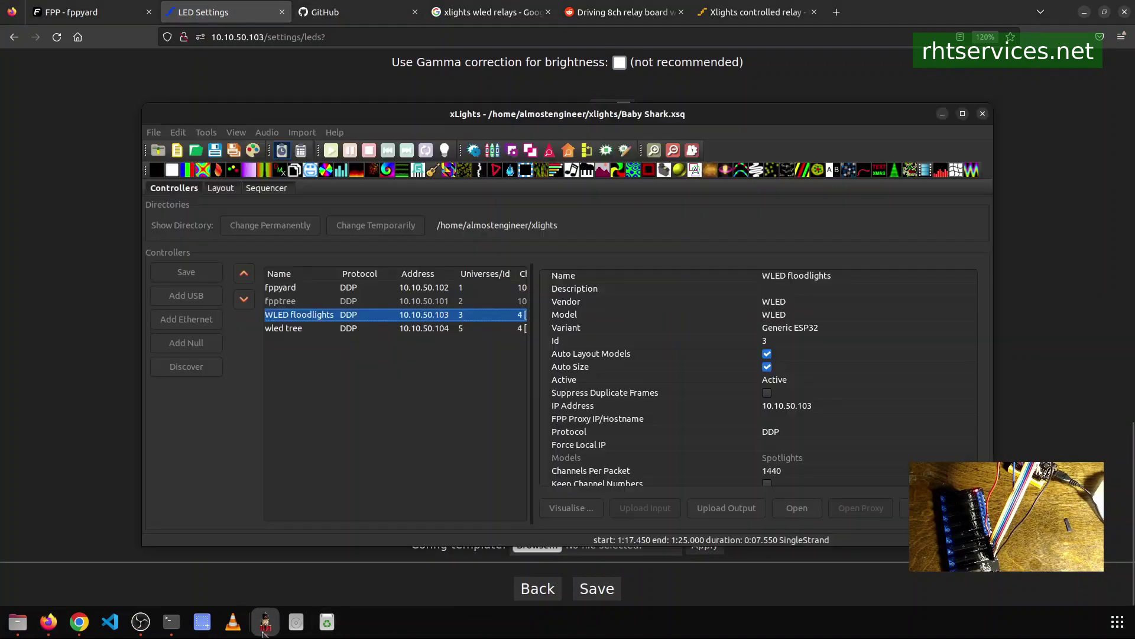
Inspect the On and Bars effects on DISPLAY SPOTLIGHTS in the Baby Shark sequencer.
{"action": "left_click", "coordinate": [273, 192]}
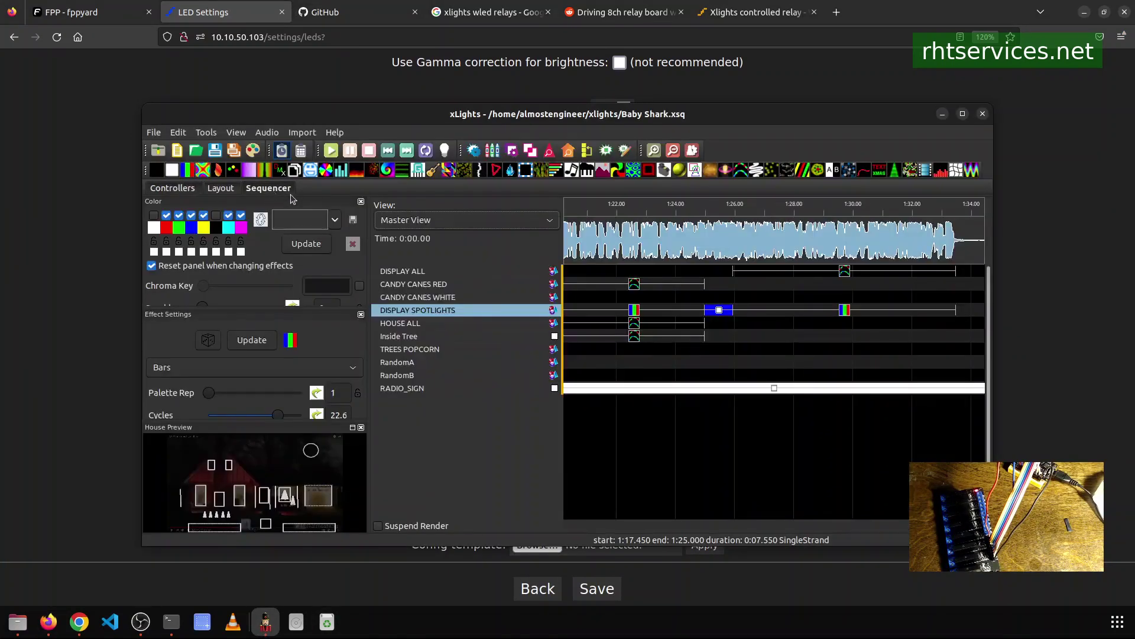
{"action": "left_click", "coordinate": [726, 318]}
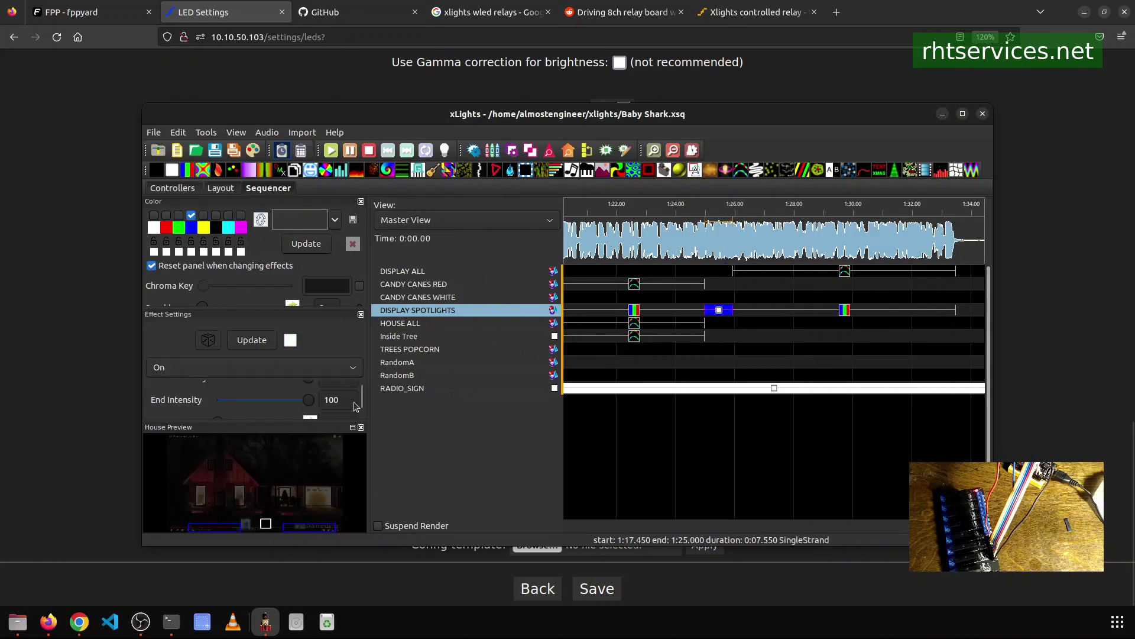
{"action": "left_click_drag", "start_coordinate": [362, 399], "coordinate": [363, 413]}
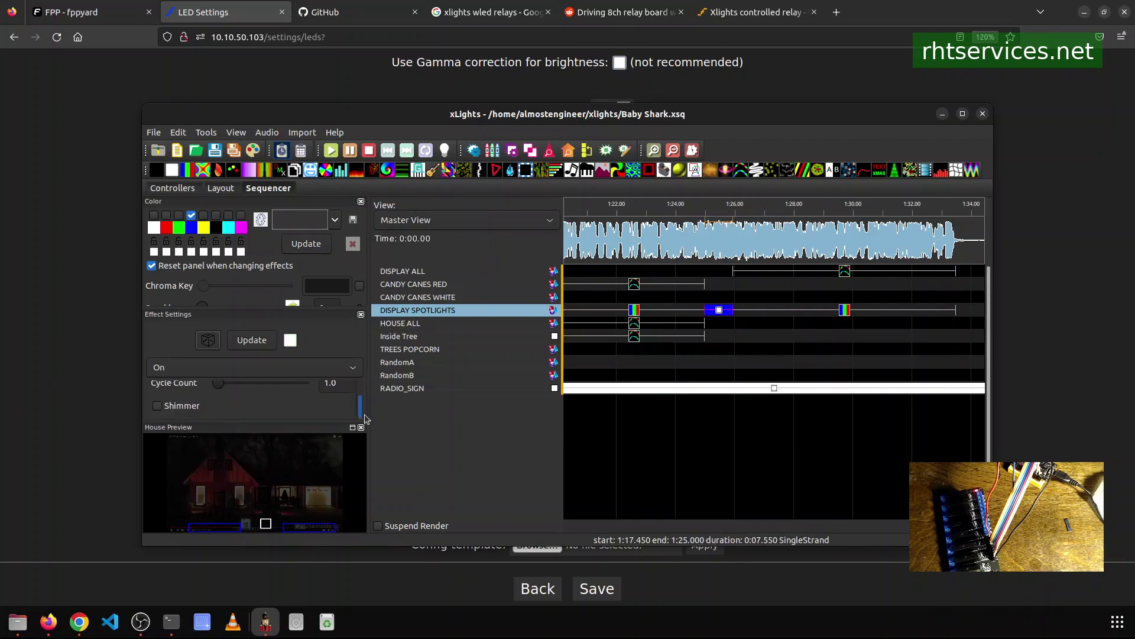
{"action": "left_click", "coordinate": [642, 310]}
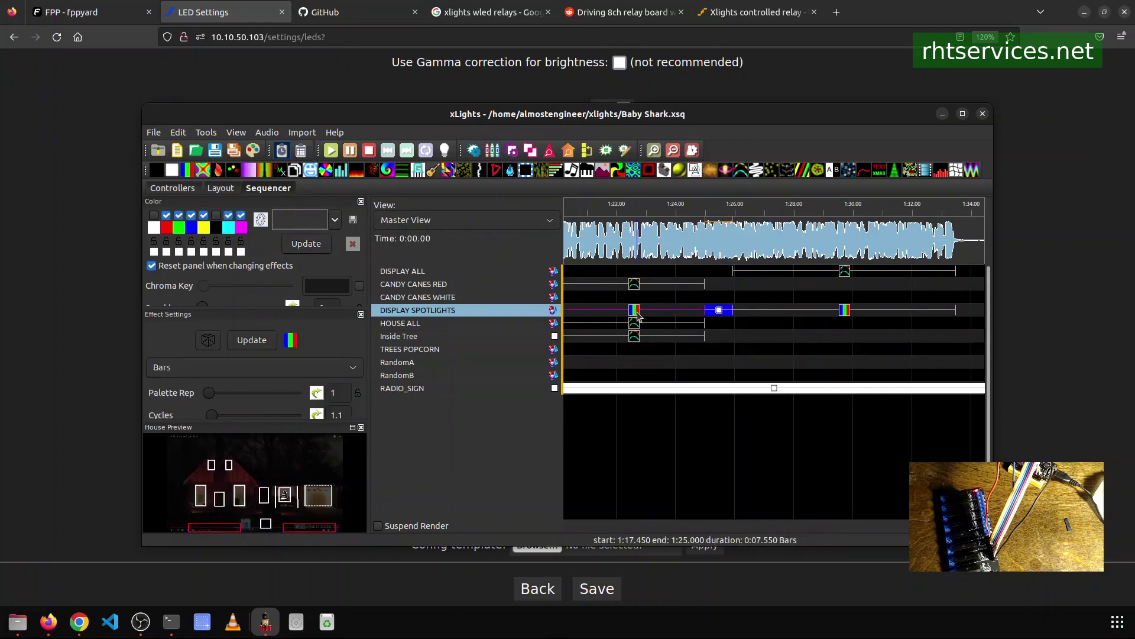
{"action": "double_click", "coordinate": [691, 120]}
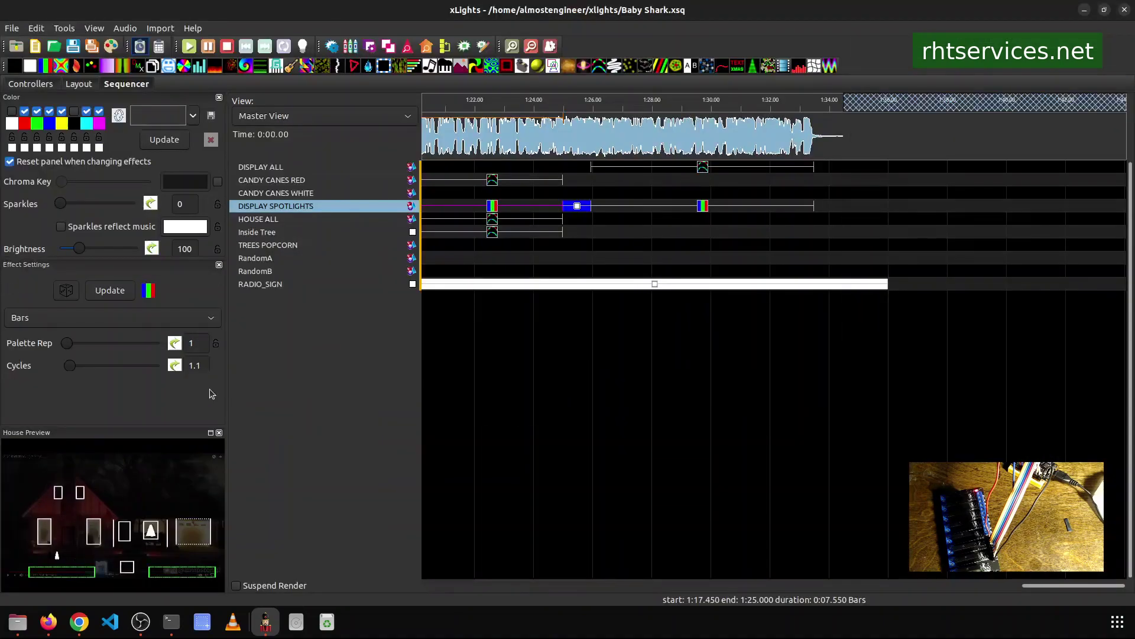
{"action": "mouse_move", "coordinate": [215, 398]}
{"action": "left_mouse_down"}
{"action": "mouse_move", "coordinate": [227, 423]}
{"action": "mouse_move", "coordinate": [225, 396]}
{"action": "left_mouse_up"}
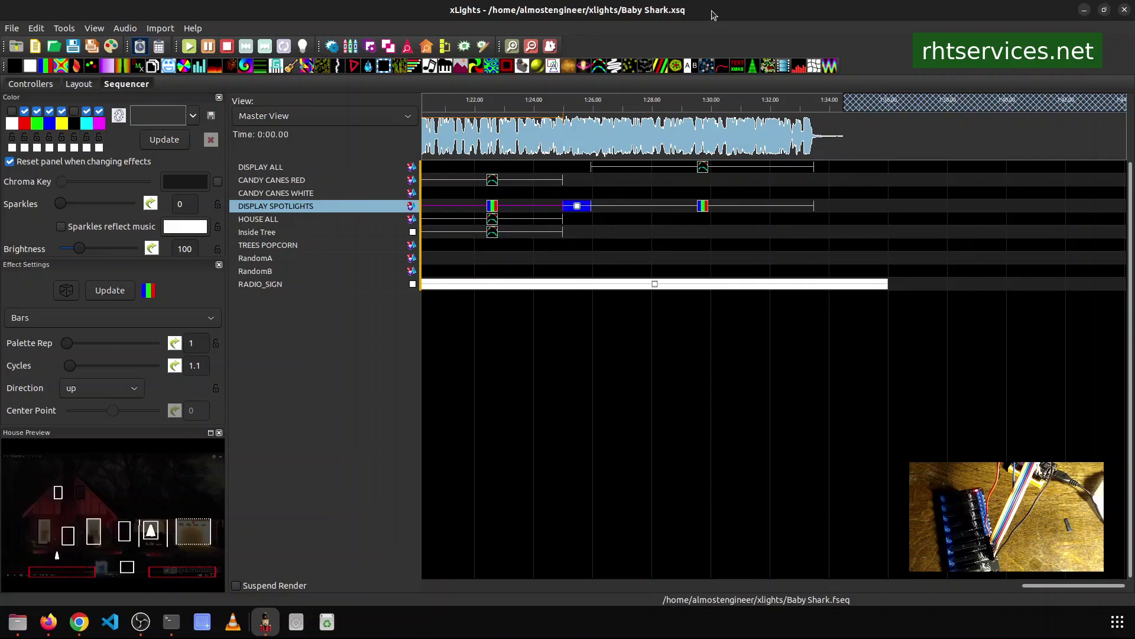
{"action": "left_click_drag", "start_coordinate": [709, 10], "coordinate": [704, 72]}
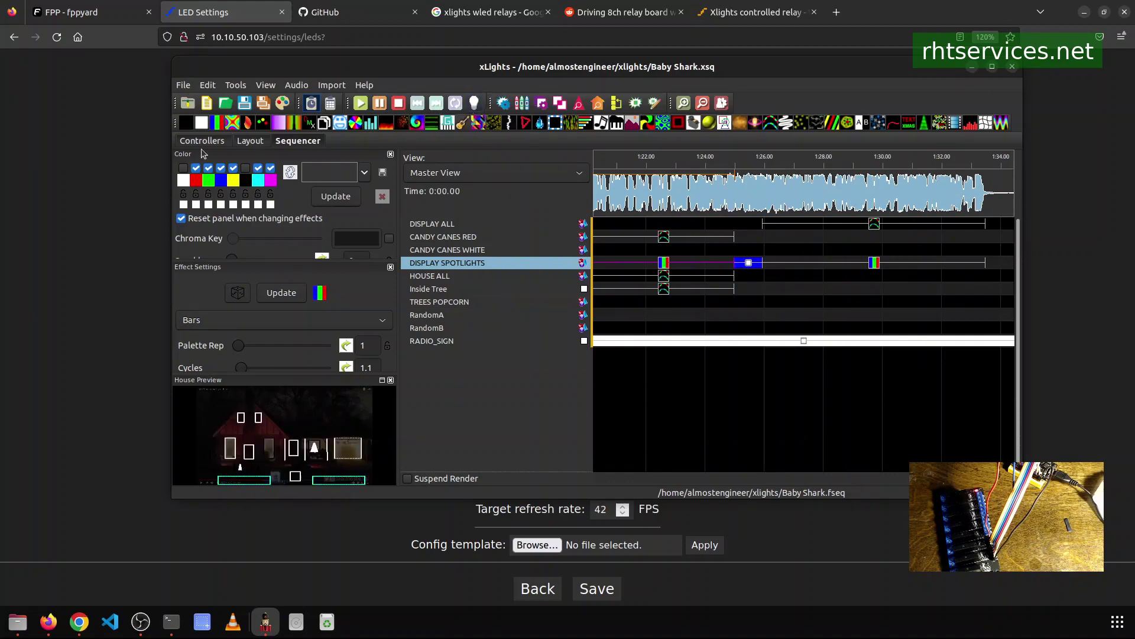
Bring the WLED LED settings page forward and go back to the WLED main UI.
{"action": "left_click", "coordinate": [225, 12]}
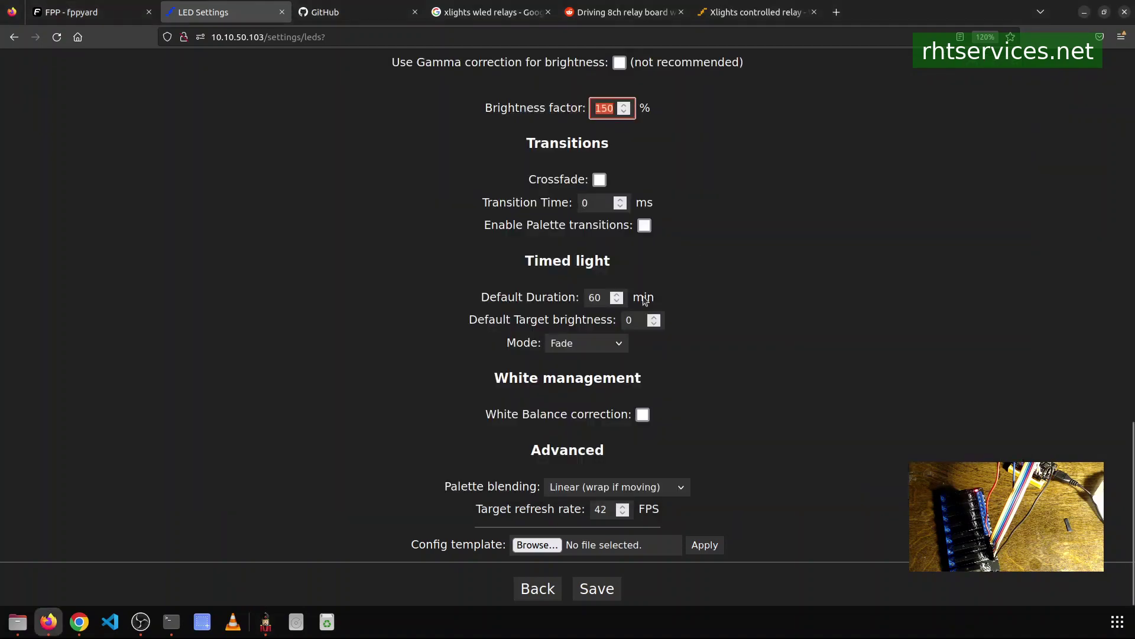
{"action": "scroll", "coordinate": [594, 426], "scroll_direction": "up", "scroll_amount": 15}
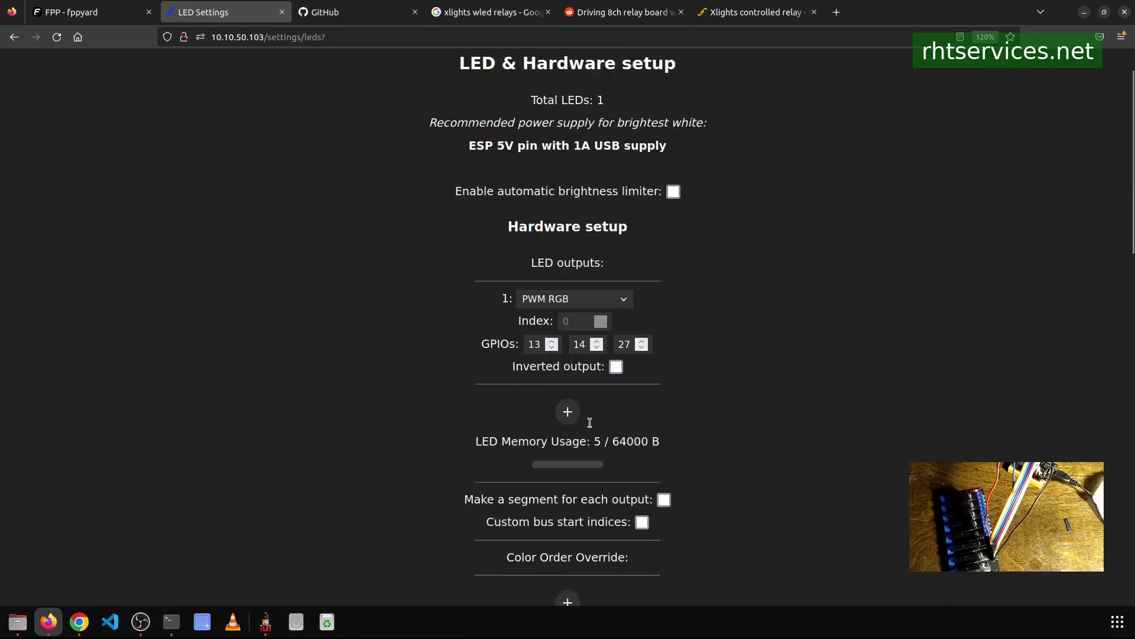
{"action": "scroll", "coordinate": [589, 423], "scroll_direction": "up", "scroll_amount": 2}
{"action": "left_click", "coordinate": [551, 73]}
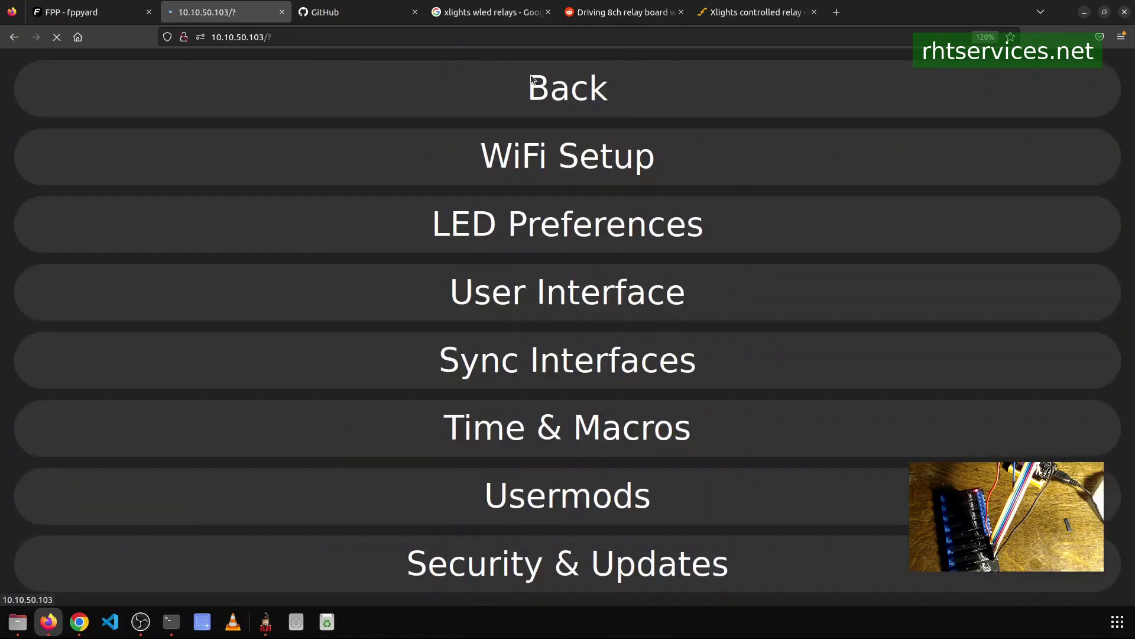
{"action": "left_click", "coordinate": [530, 74]}
Enable Output To Lights in xLights, confirm WLED shows live DDP from 10.10.50.102, and view FPP status.
{"action": "key", "text": "alt+Tab"}
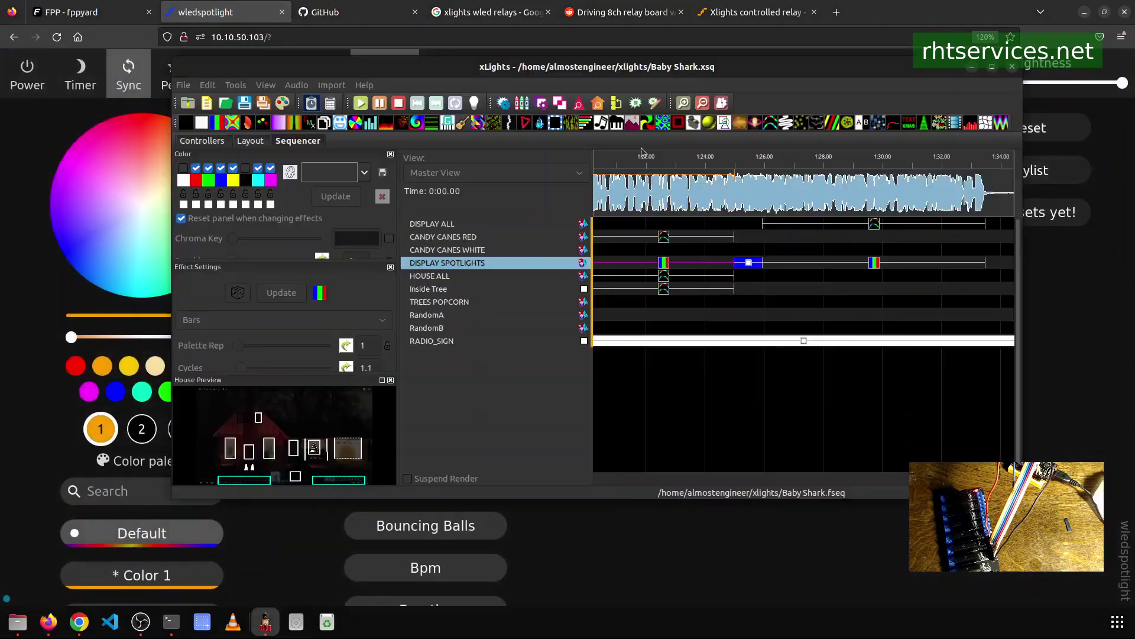
{"action": "left_click_drag", "start_coordinate": [309, 122], "coordinate": [334, 203]}
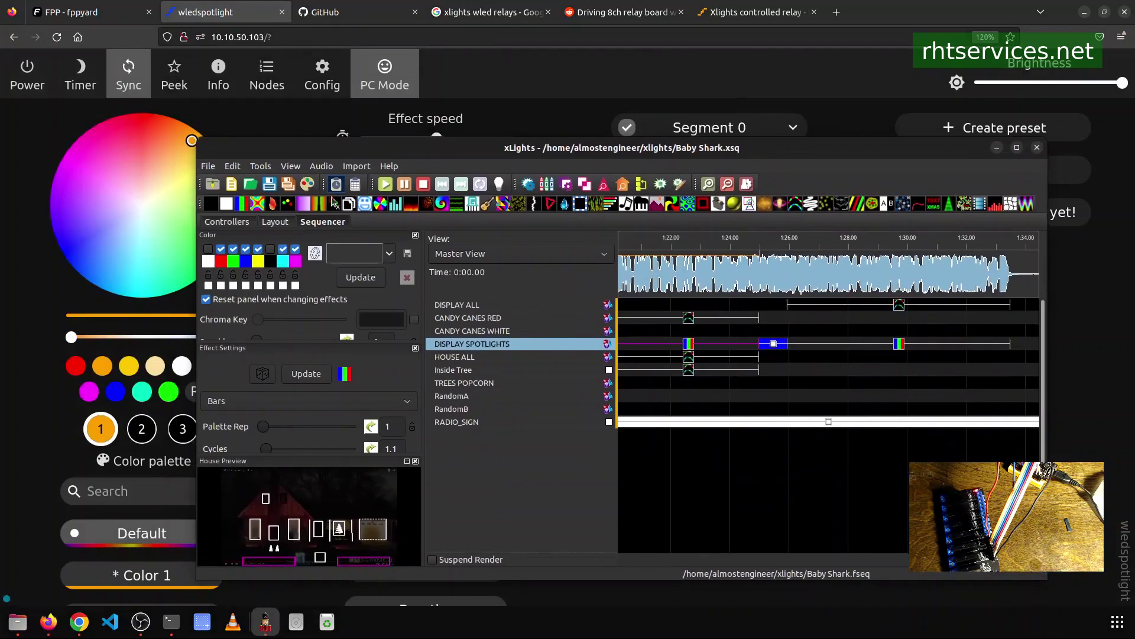
{"action": "left_click", "coordinate": [499, 184]}
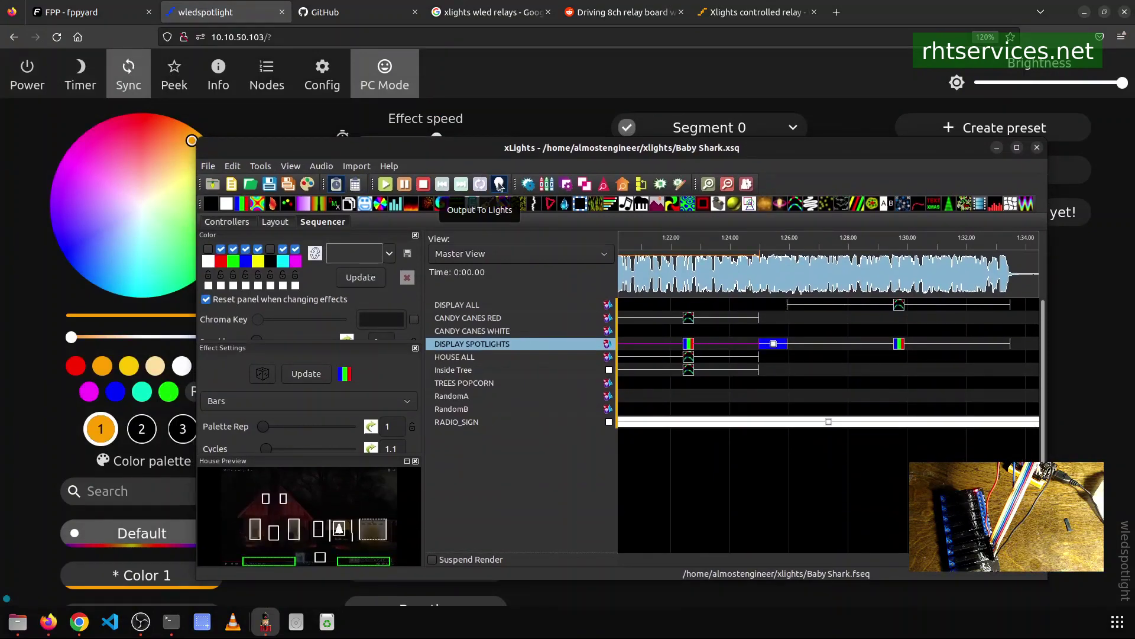
{"action": "left_click", "coordinate": [541, 136]}
{"action": "left_click", "coordinate": [320, 74]}
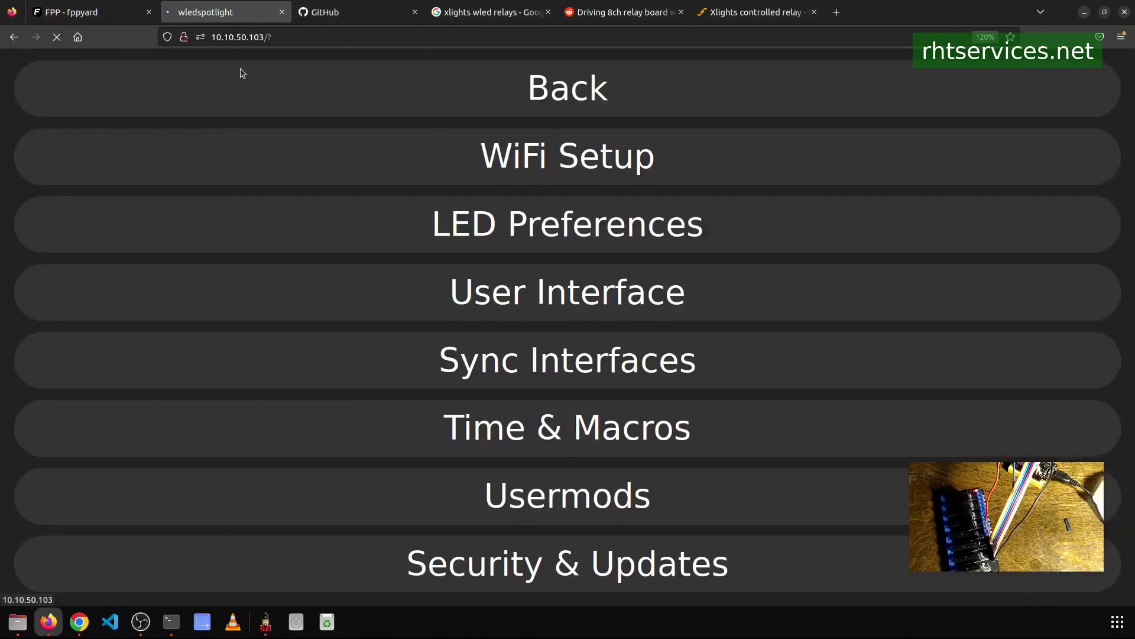
{"action": "left_click", "coordinate": [237, 93]}
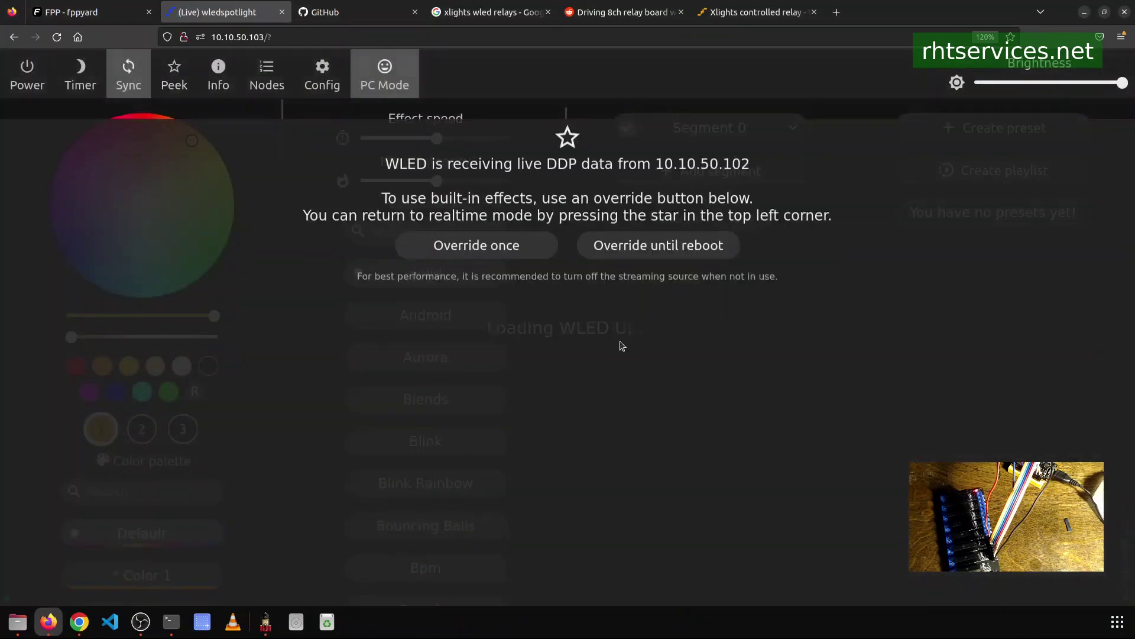
{"action": "key", "text": "alt+Tab"}
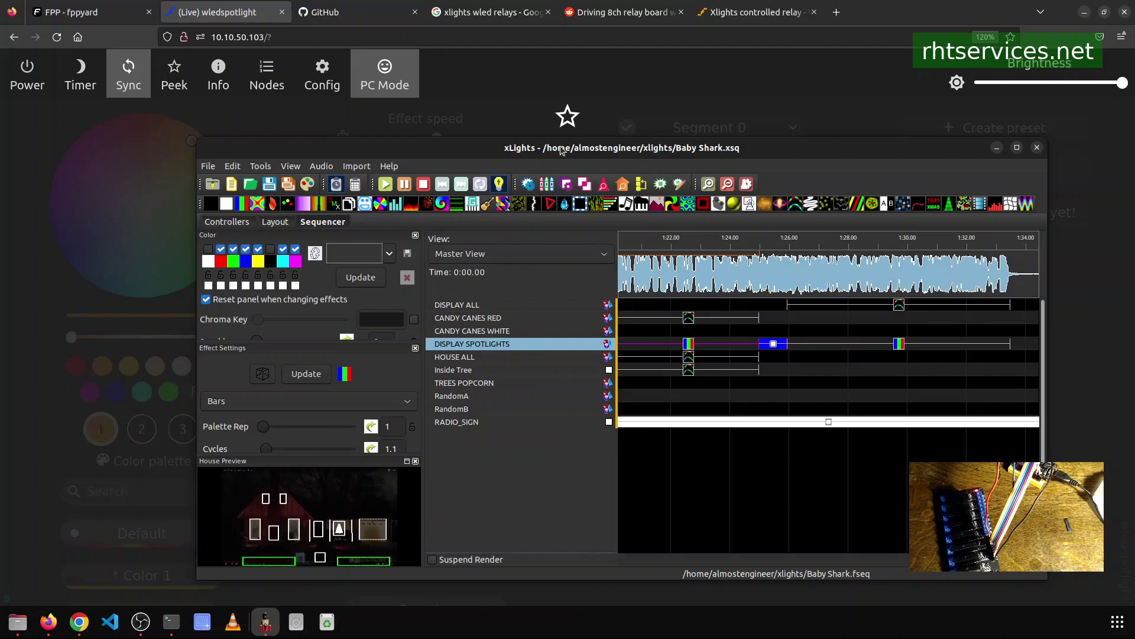
{"action": "key", "text": "alt+Tab"}
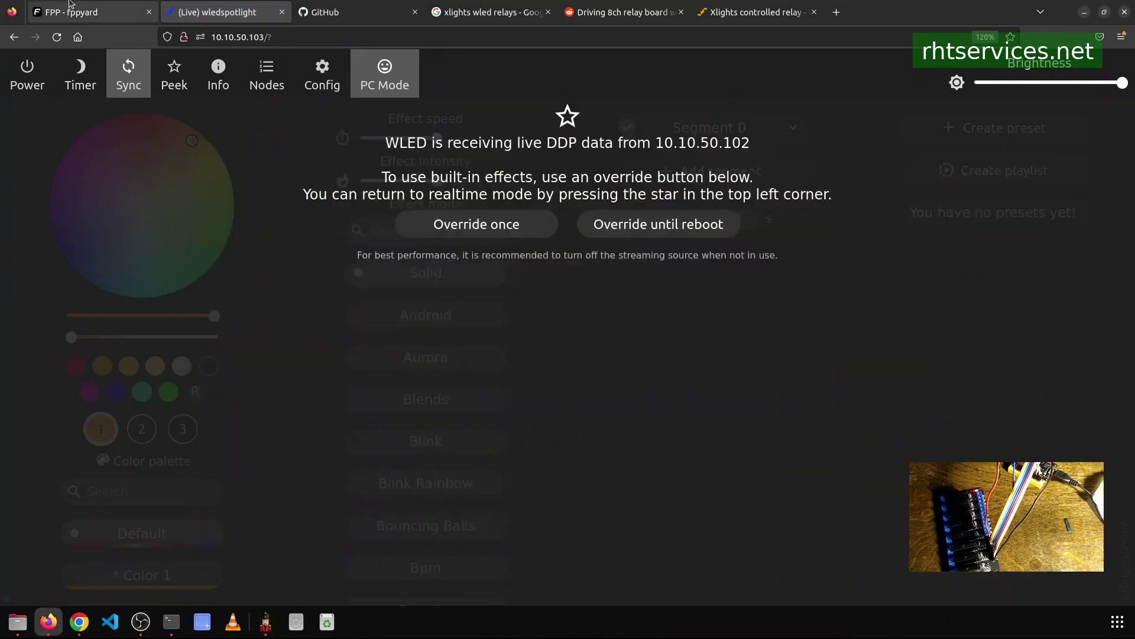
{"action": "left_click", "coordinate": [69, 2]}
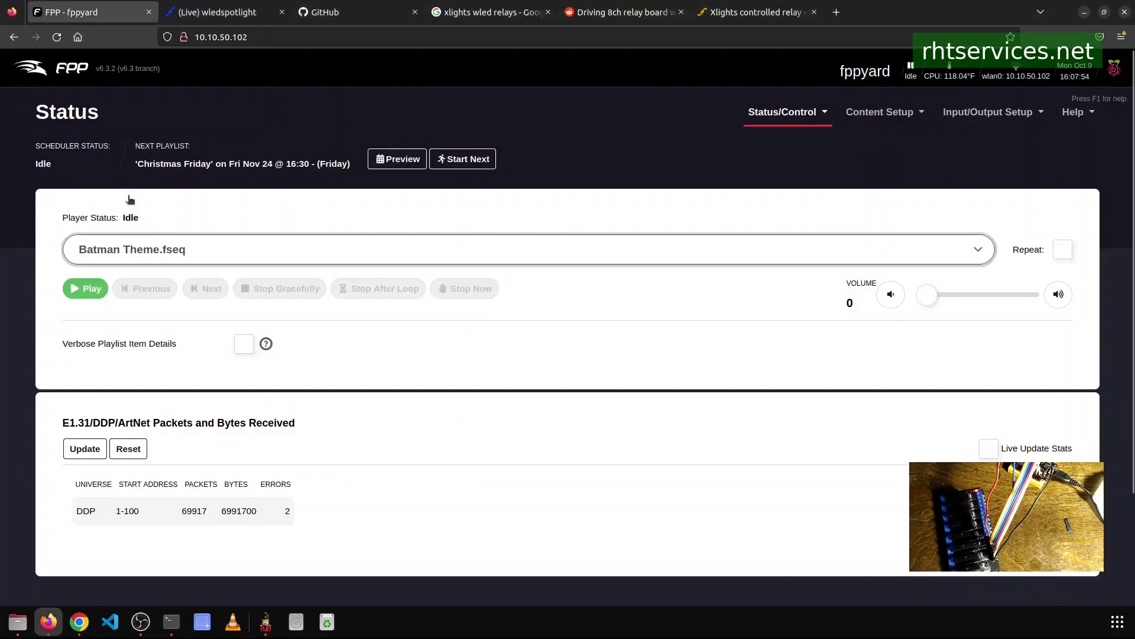
Reload FPP status, then play Baby Shark in xLights from about 0:59 and stop it.
{"action": "left_click", "coordinate": [50, 72]}
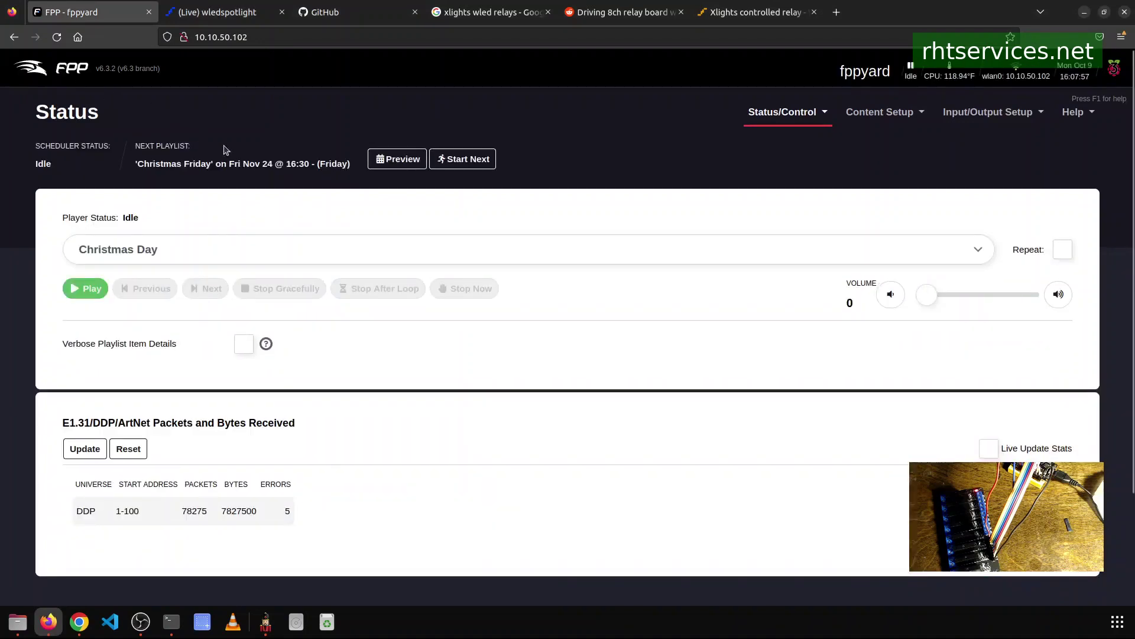
{"action": "key", "text": "alt+Tab"}
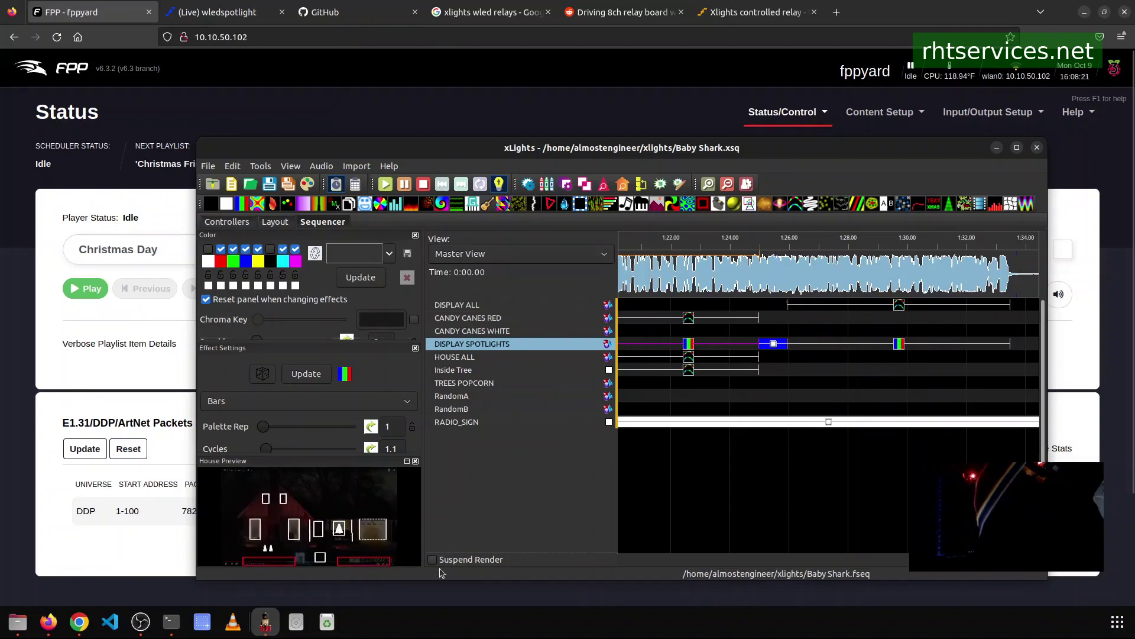
{"action": "scroll", "coordinate": [368, 559], "scroll_direction": "down", "scroll_amount": 1}
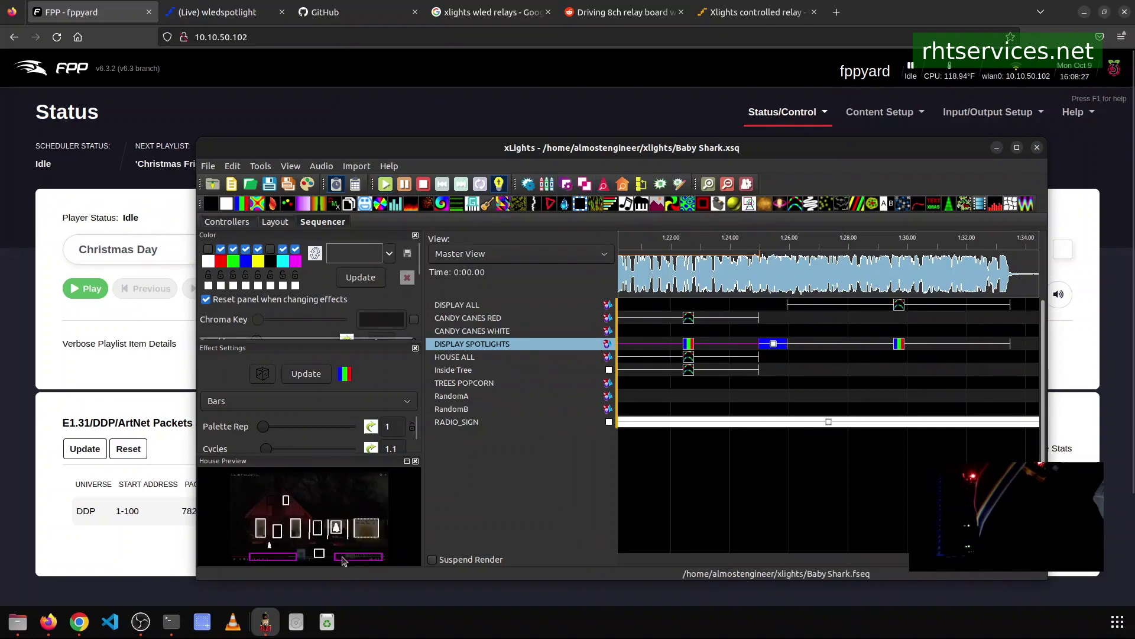
{"action": "left_click", "coordinate": [385, 184]}
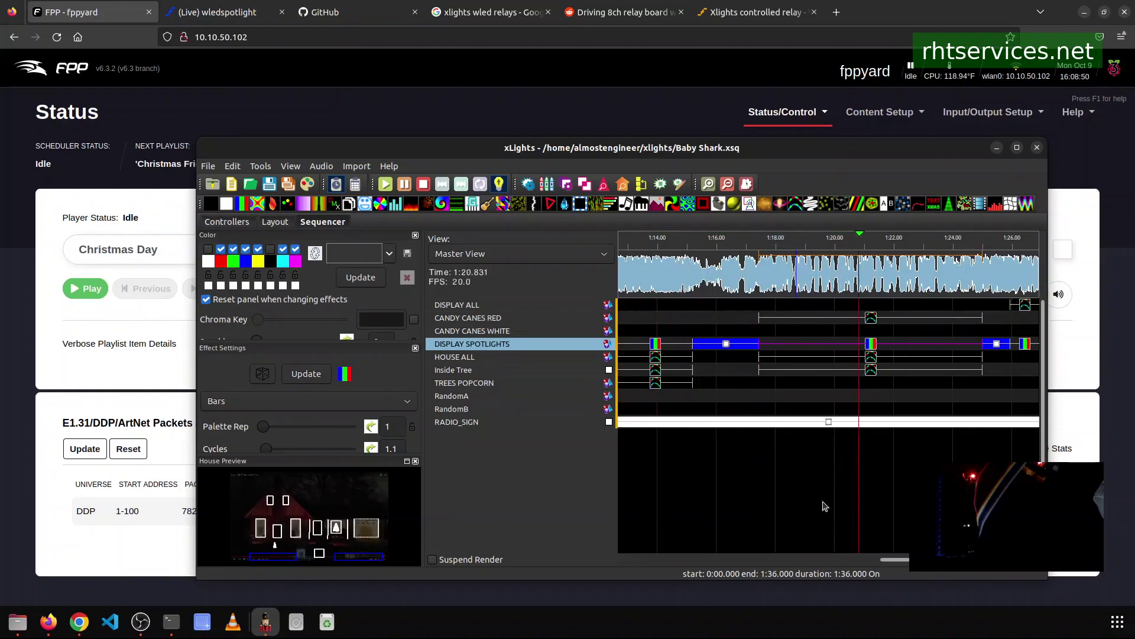
{"action": "left_click", "coordinate": [423, 183]}
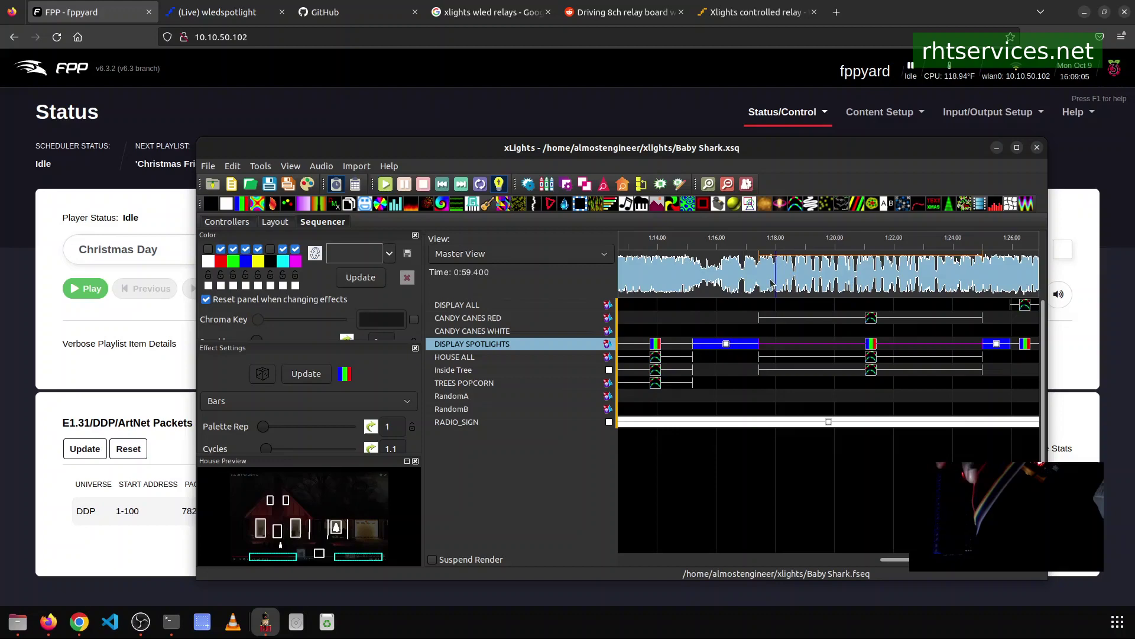
Choose Baby Shark.fseq in FPP's playlist dropdown and start it playing, then bring xLights forward.
{"action": "left_click", "coordinate": [338, 110]}
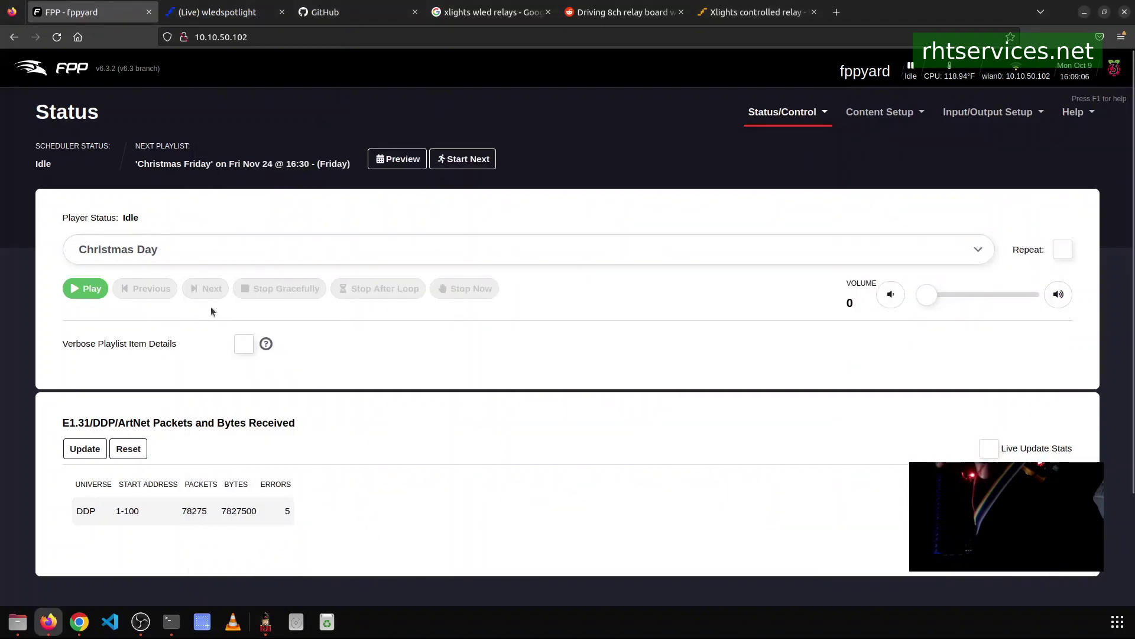
{"action": "left_click", "coordinate": [235, 253]}
{"action": "scroll", "coordinate": [180, 385], "scroll_direction": "down", "scroll_amount": 5}
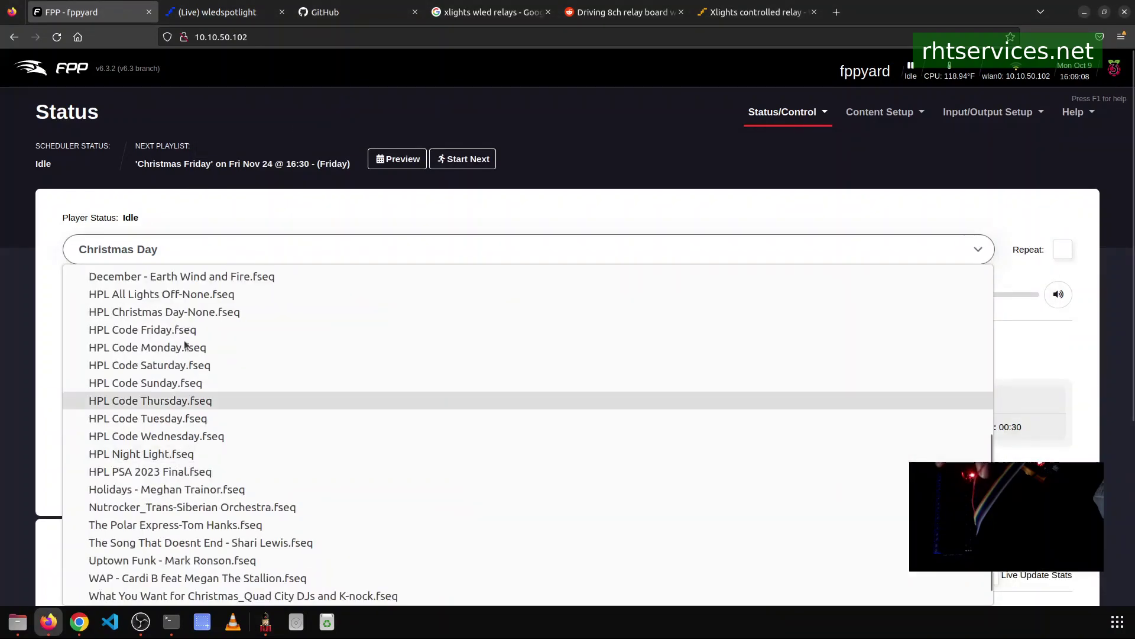
{"action": "scroll", "coordinate": [174, 417], "scroll_direction": "up", "scroll_amount": 3}
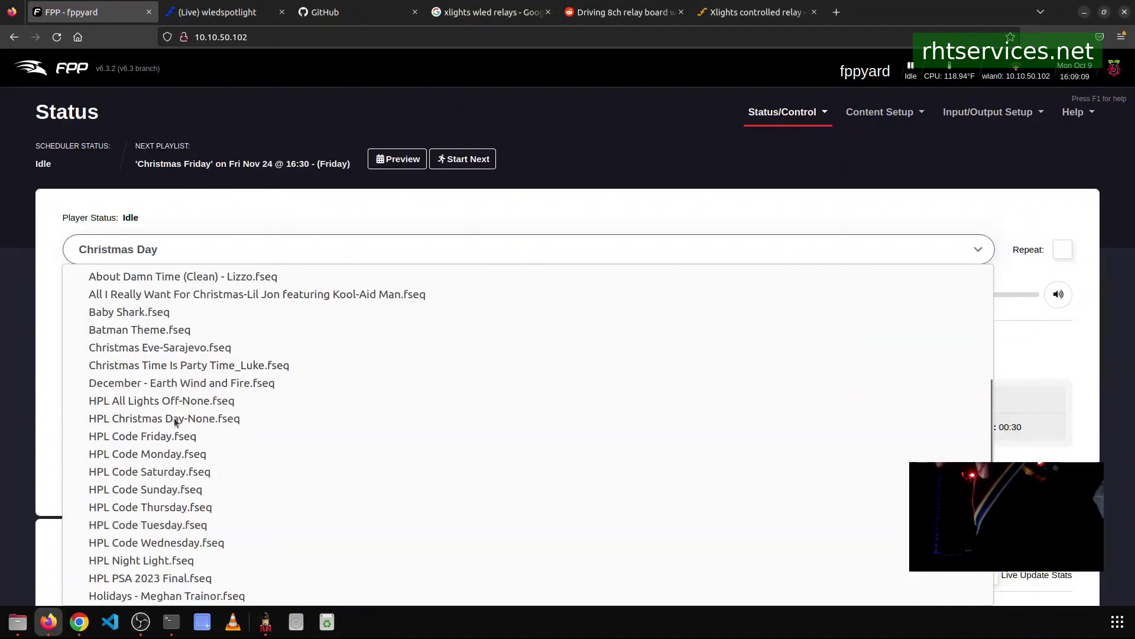
{"action": "left_click", "coordinate": [187, 312]}
{"action": "left_click", "coordinate": [85, 287]}
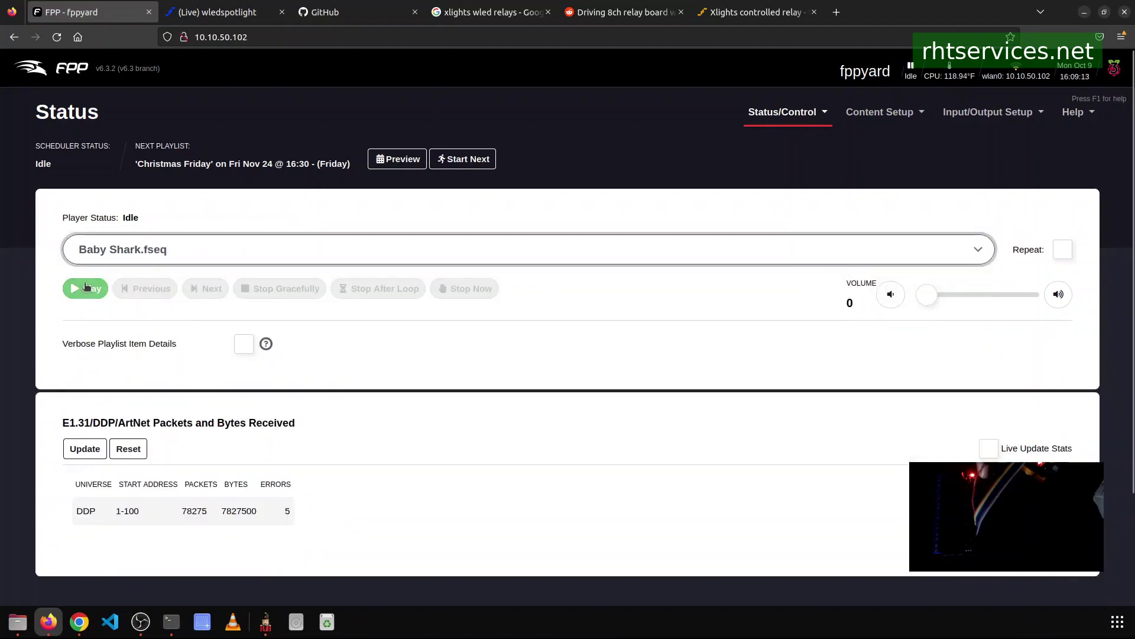
{"action": "left_click", "coordinate": [91, 289]}
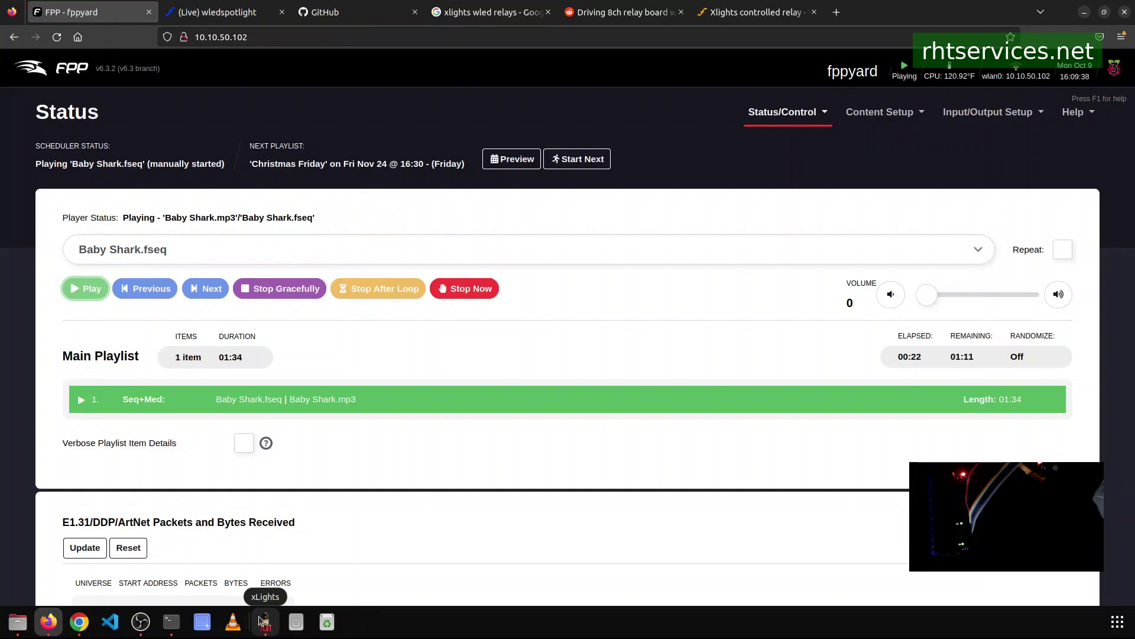
{"action": "left_click", "coordinate": [263, 621]}
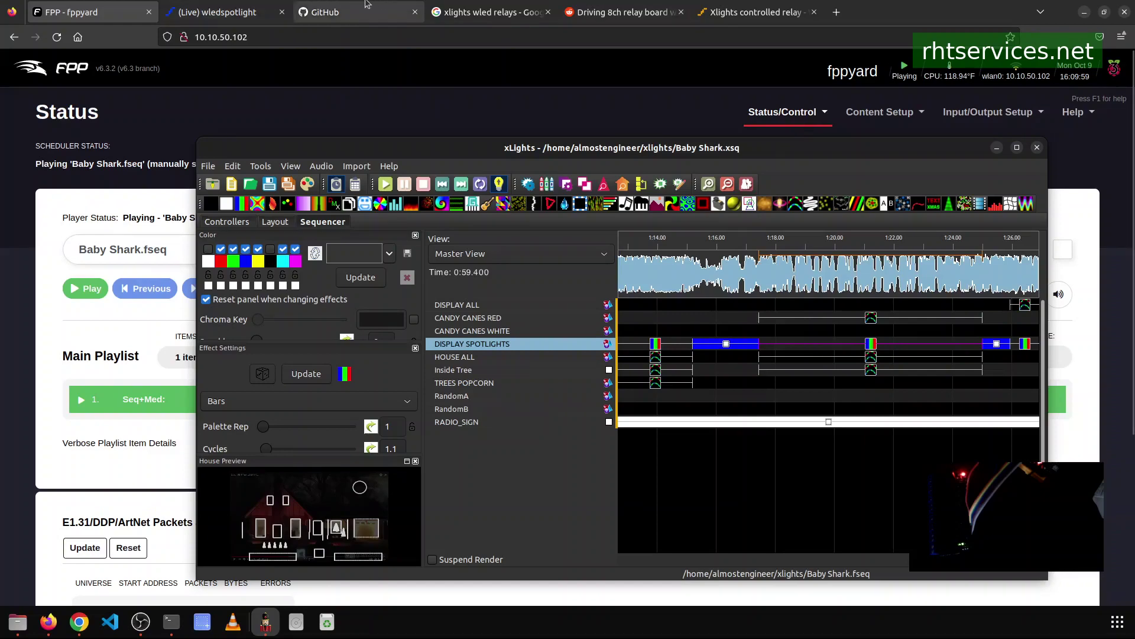
Open the LED Preferences page in the WLED controller's web UI.
{"action": "left_click", "coordinate": [212, 3]}
{"action": "left_click", "coordinate": [211, 3]}
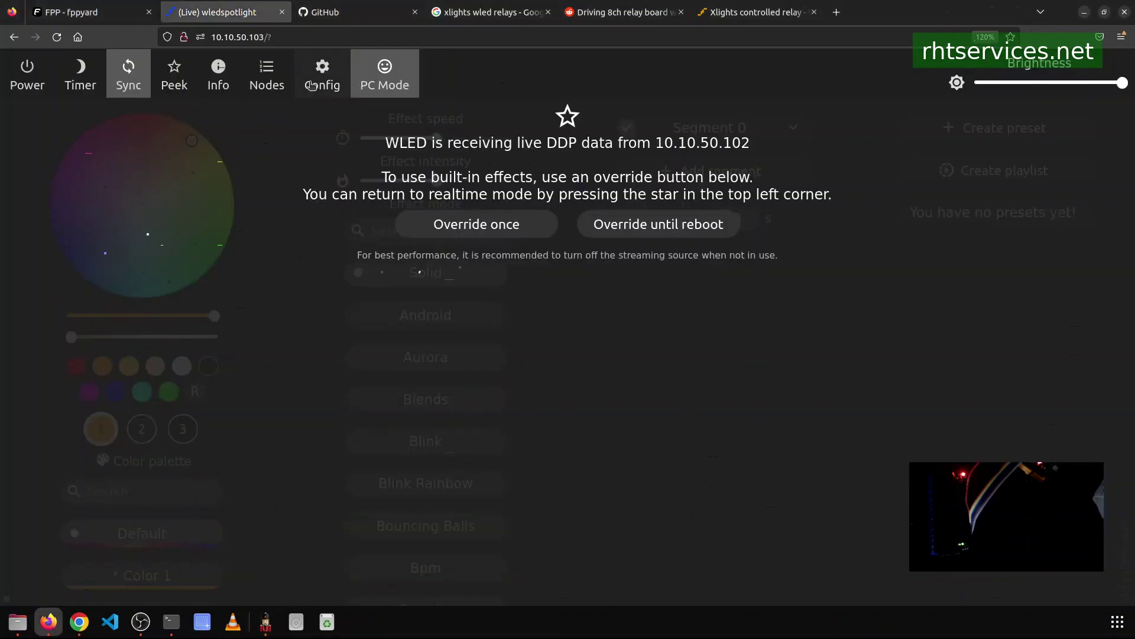
{"action": "left_click", "coordinate": [307, 73]}
{"action": "left_click", "coordinate": [554, 220]}
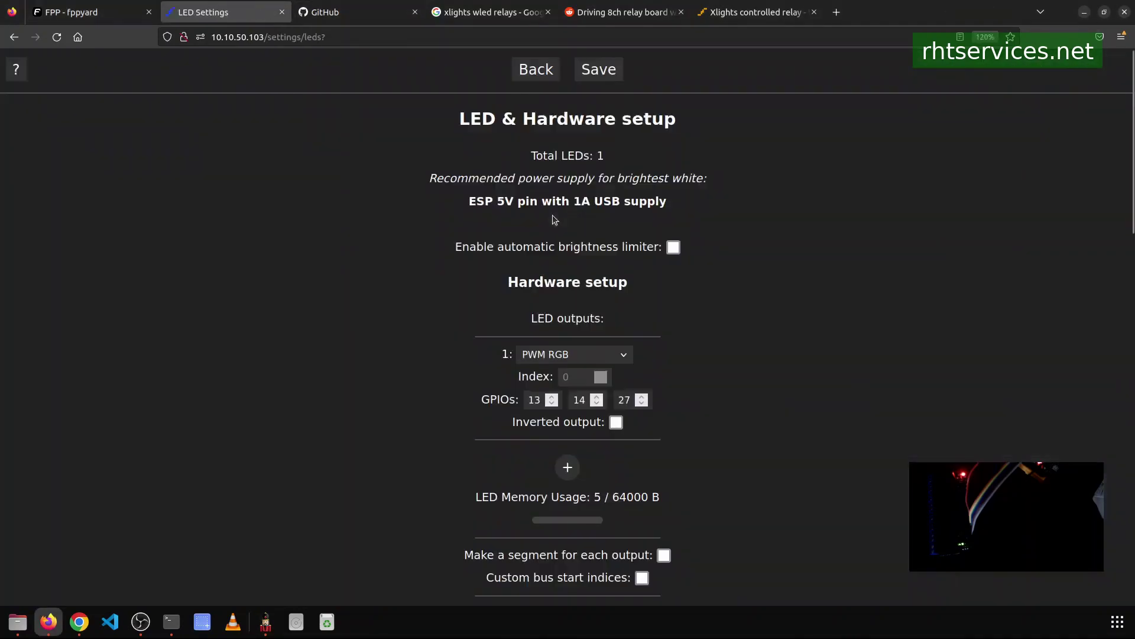
Change WLED output 1 to PWM White on GPIO 13, then return to the xLights sequencer.
{"action": "left_click", "coordinate": [540, 354]}
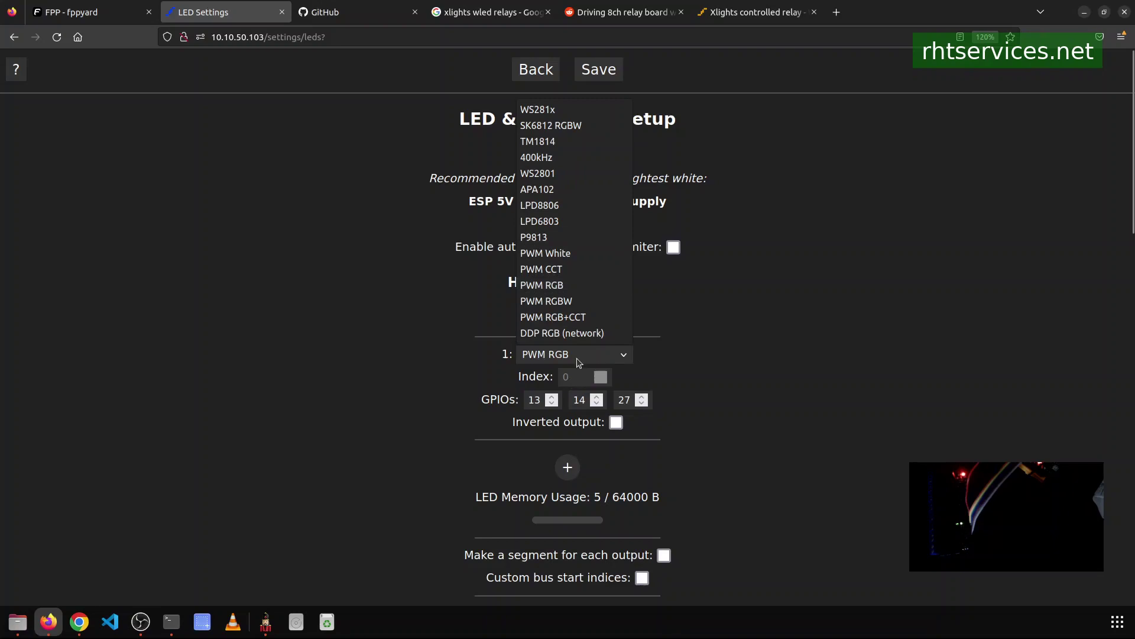
{"action": "left_click", "coordinate": [577, 261]}
{"action": "double_click", "coordinate": [573, 406]}
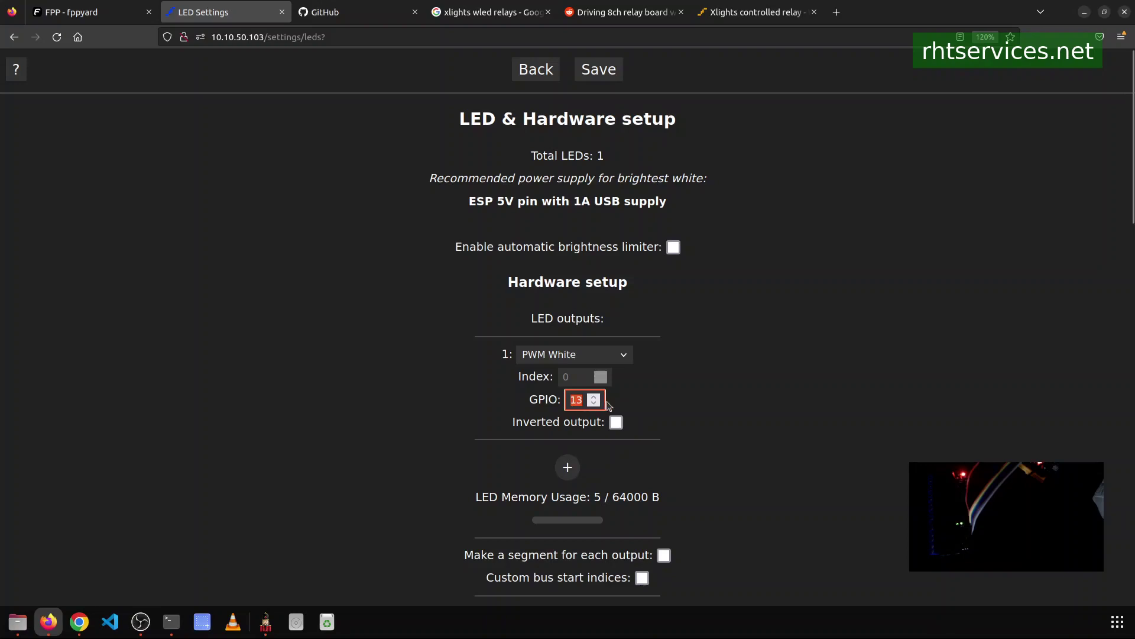
{"action": "scroll", "coordinate": [757, 489], "scroll_direction": "down", "scroll_amount": 5}
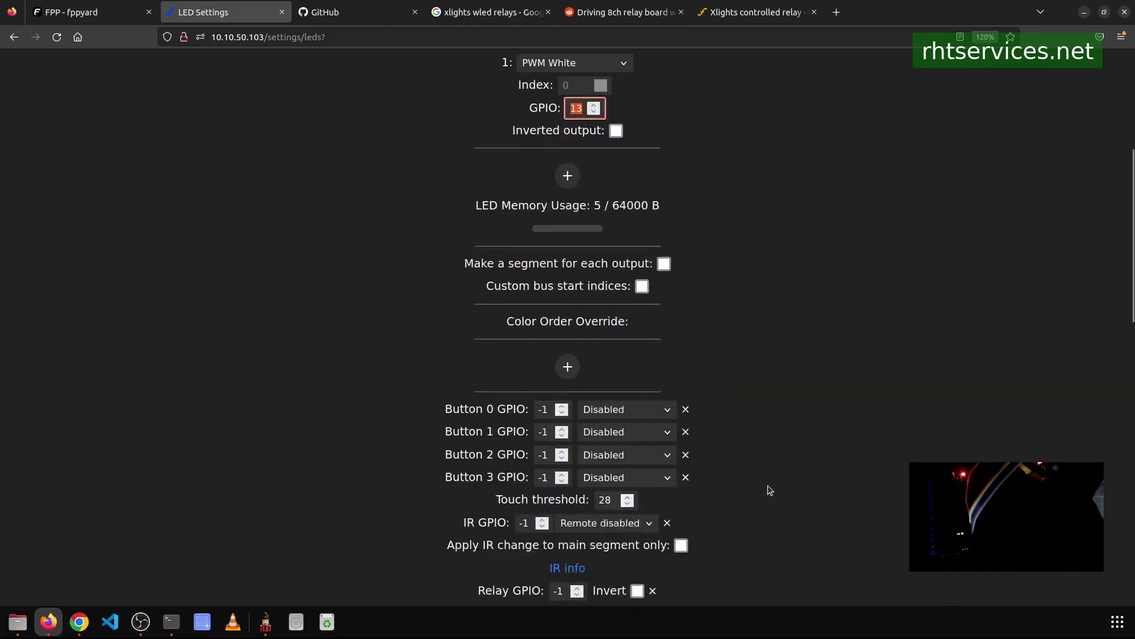
{"action": "scroll", "coordinate": [770, 489], "scroll_direction": "up", "scroll_amount": 4}
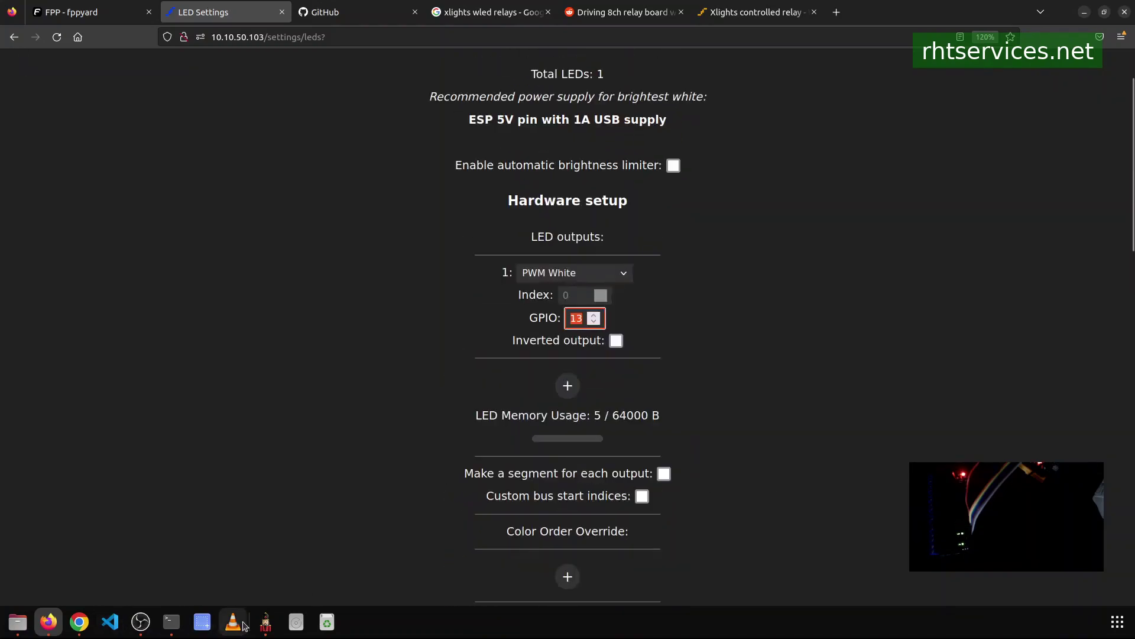
{"action": "left_click", "coordinate": [264, 622]}
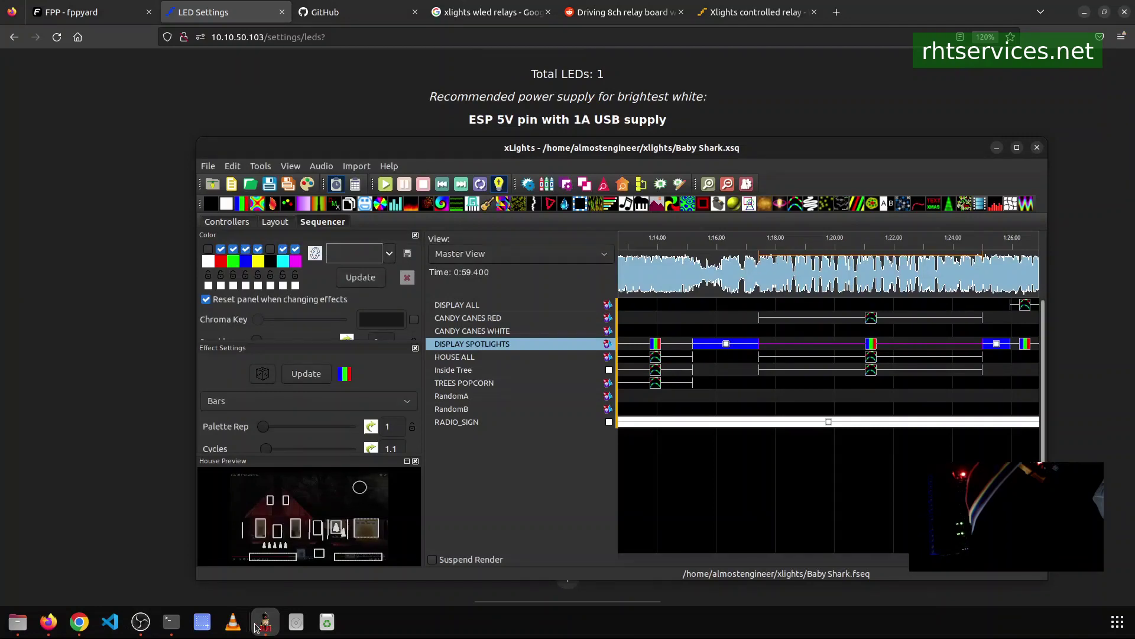